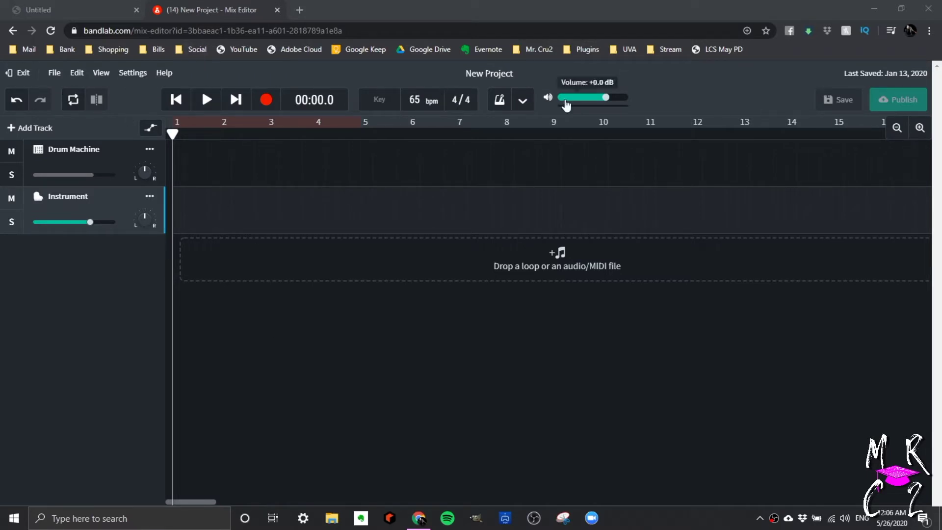
- Look through the project's download, editing and view options, including the snapping and grid settings
{"action": "left_click", "coordinate": [55, 73]}
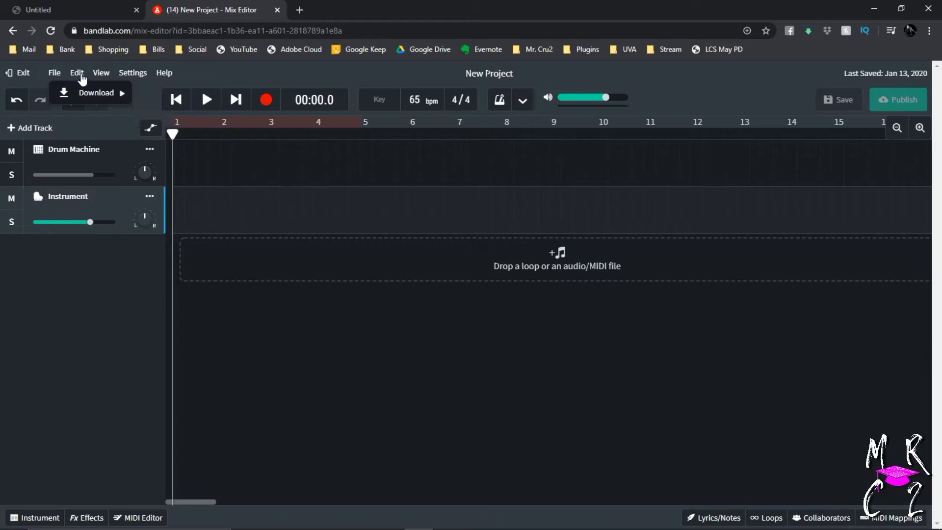
{"action": "mouse_move", "coordinate": [122, 98]}
{"action": "left_click", "coordinate": [139, 94]}
{"action": "left_click", "coordinate": [75, 74]}
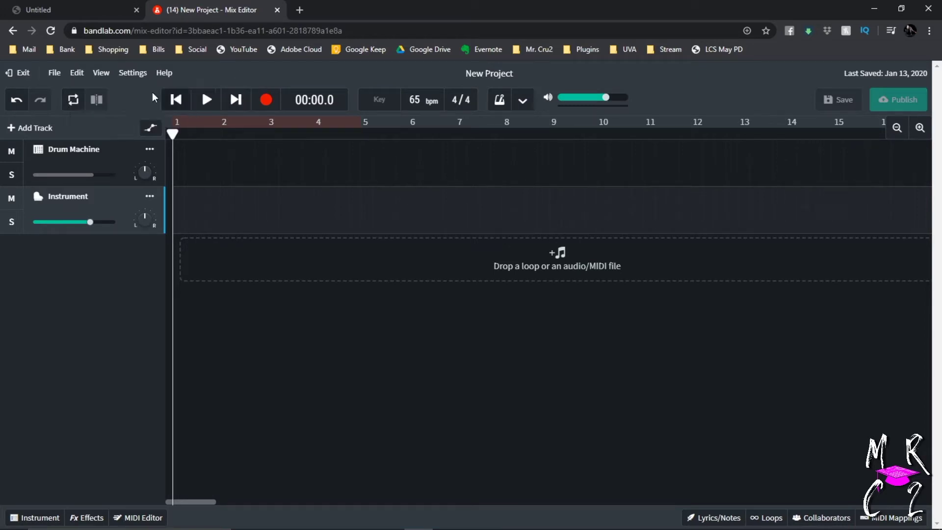
{"action": "left_click", "coordinate": [75, 100]}
{"action": "left_click", "coordinate": [75, 99]}
{"action": "left_click", "coordinate": [104, 76]}
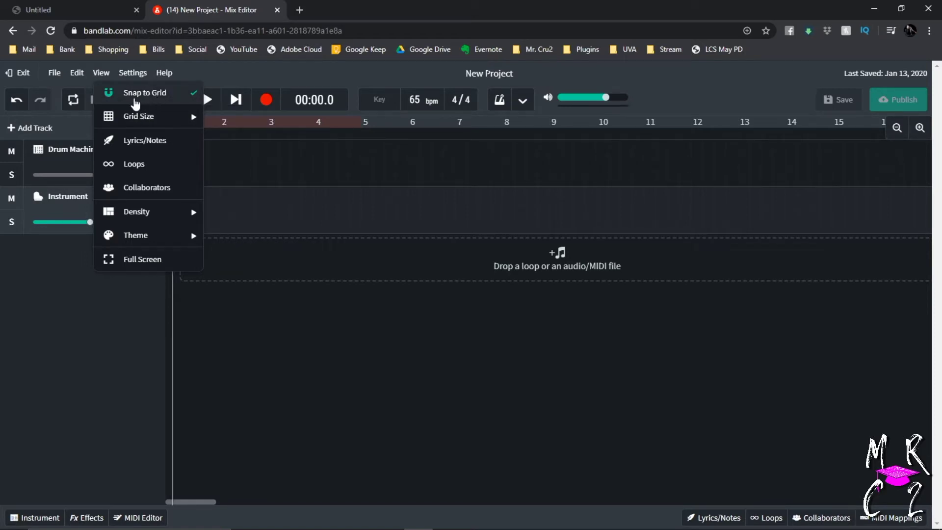
{"action": "left_click", "coordinate": [178, 219]}
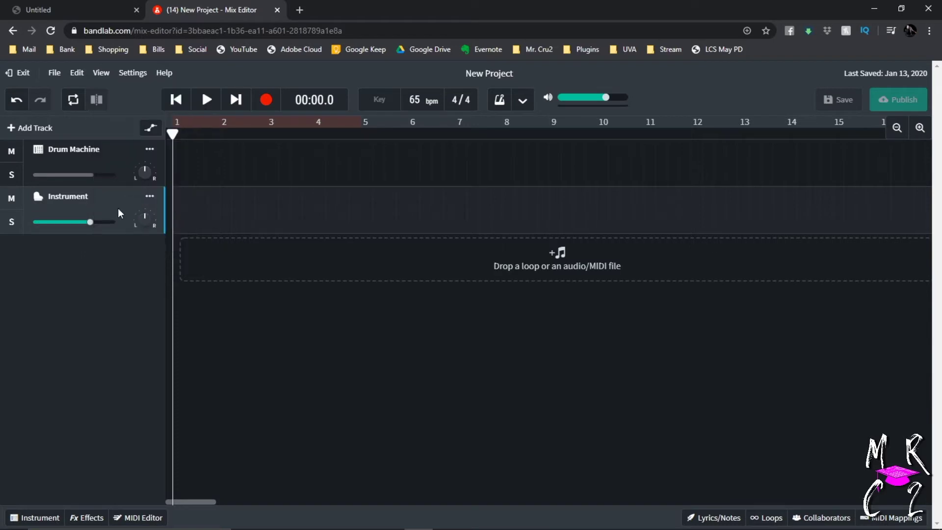
- Record a MIDI clip about one bar long on the Instrument track, starting at bar 1
{"action": "left_click", "coordinate": [267, 108]}
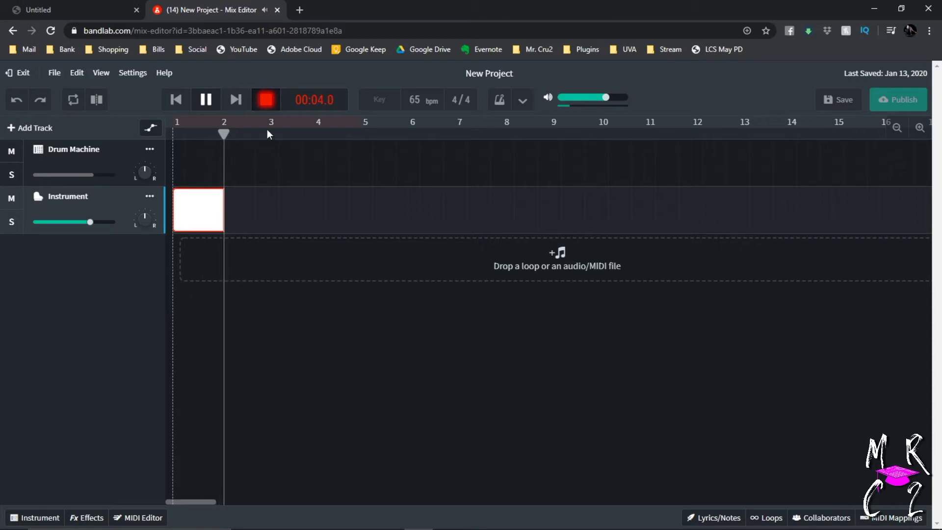
{"action": "left_click", "coordinate": [266, 100]}
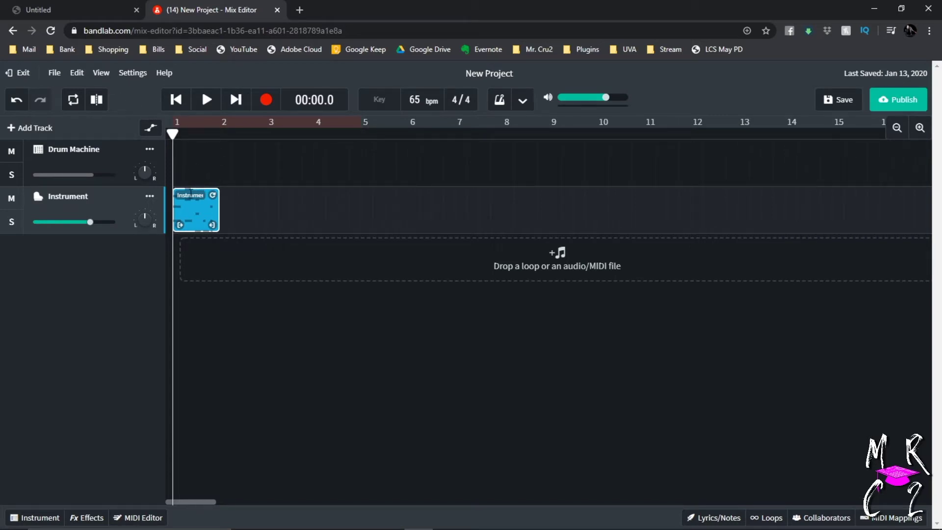
- Shift the recorded clip to beat 1.2, view its notes in the MIDI editor, and return it to bar 1
{"action": "mouse_move", "coordinate": [201, 213]}
{"action": "left_mouse_down"}
{"action": "mouse_move", "coordinate": [225, 216]}
{"action": "mouse_move", "coordinate": [207, 202]}
{"action": "left_mouse_up"}
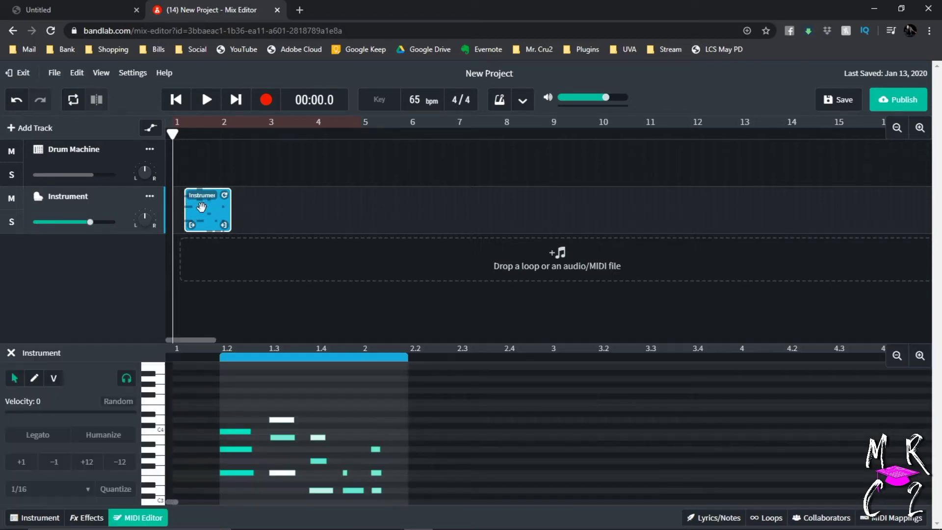
{"action": "double_click", "coordinate": [201, 207]}
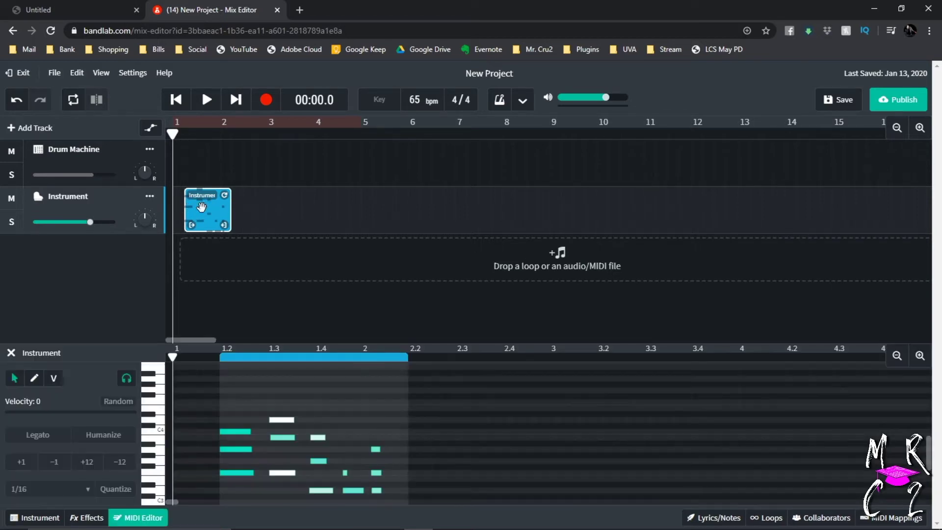
{"action": "left_click", "coordinate": [10, 353]}
{"action": "left_click_drag", "start_coordinate": [199, 210], "coordinate": [187, 210]}
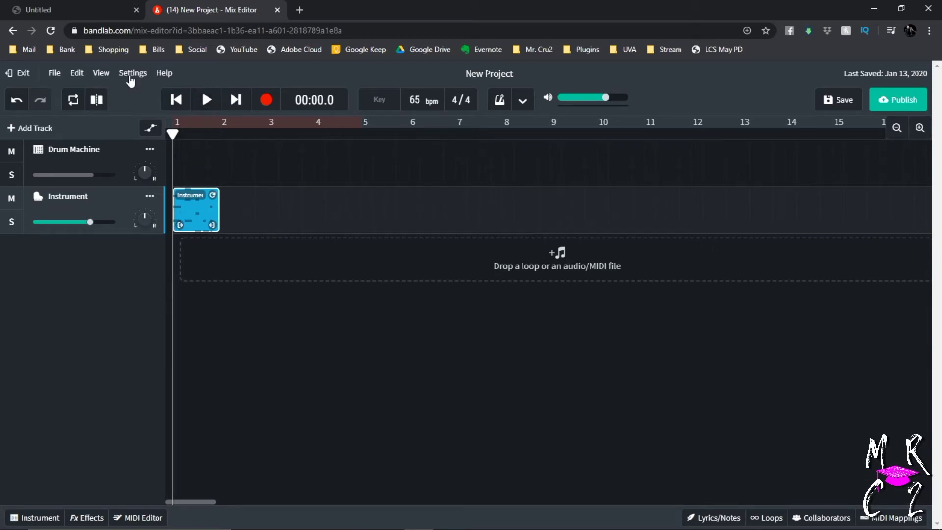
- Review the available grid sizes and try out how the recorded clip snaps at the start of the Instrument track
{"action": "left_click", "coordinate": [107, 75]}
{"action": "mouse_move", "coordinate": [152, 118]}
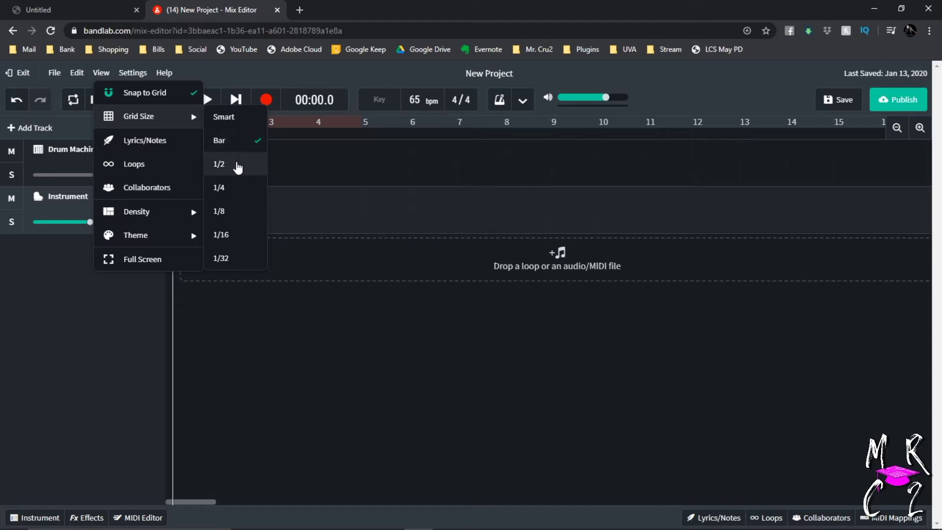
{"action": "left_click", "coordinate": [304, 163]}
{"action": "mouse_move", "coordinate": [201, 202]}
{"action": "left_mouse_down"}
{"action": "mouse_move", "coordinate": [318, 217]}
{"action": "mouse_move", "coordinate": [201, 216]}
{"action": "left_mouse_up"}
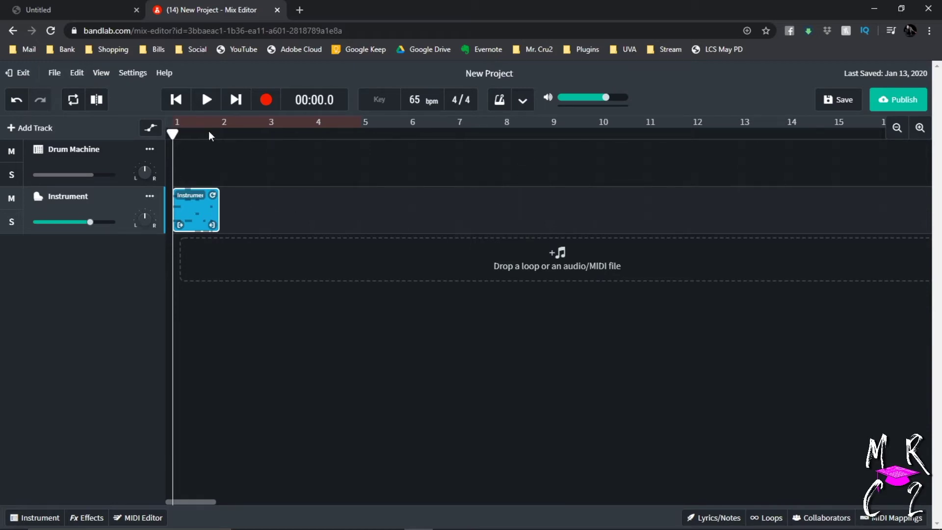
{"action": "mouse_move", "coordinate": [173, 132]}
{"action": "left_mouse_down"}
{"action": "mouse_move", "coordinate": [455, 131]}
{"action": "mouse_move", "coordinate": [172, 131]}
{"action": "left_mouse_up"}
- Try the Large display density and return to Compact
{"action": "left_click", "coordinate": [101, 73]}
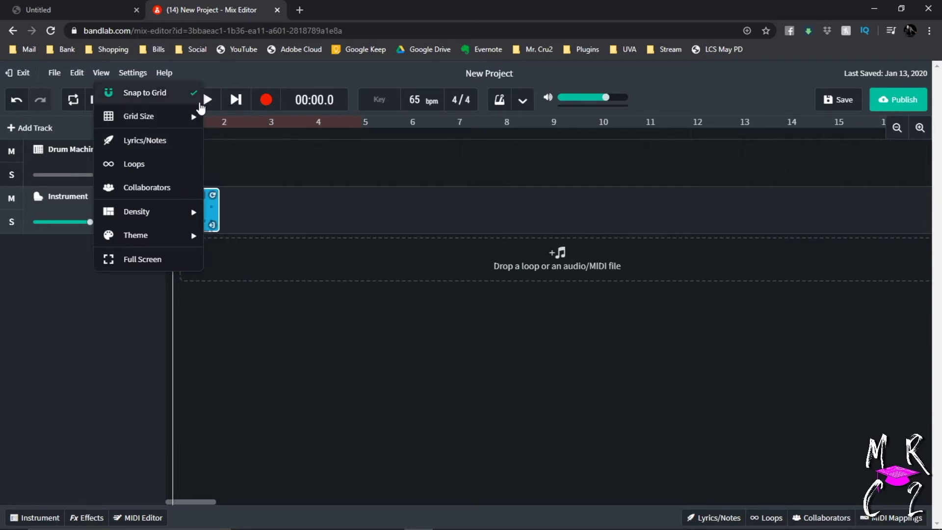
{"action": "mouse_move", "coordinate": [162, 217]}
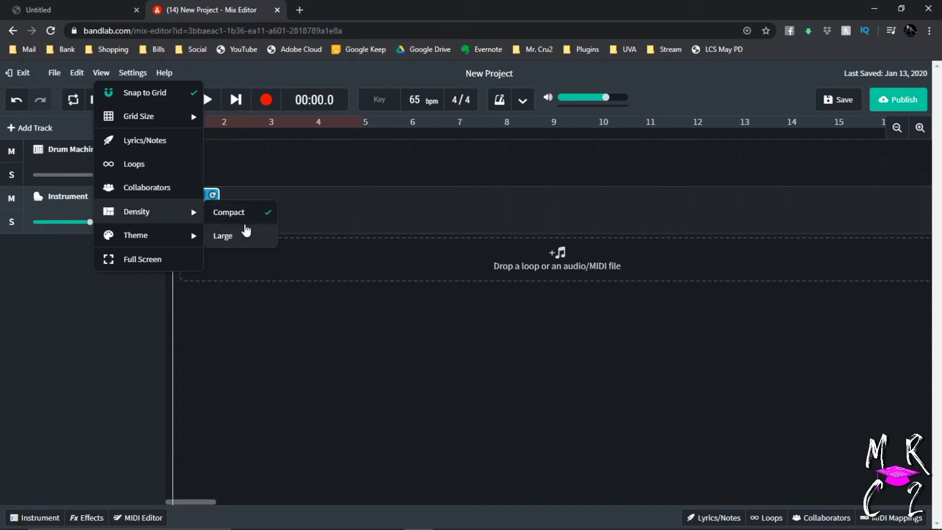
{"action": "left_click", "coordinate": [246, 231]}
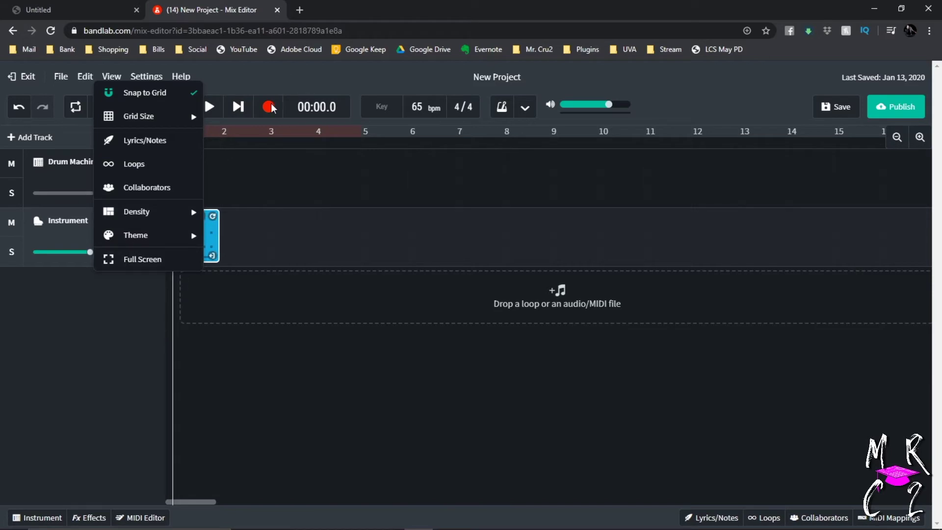
{"action": "left_click", "coordinate": [226, 215]}
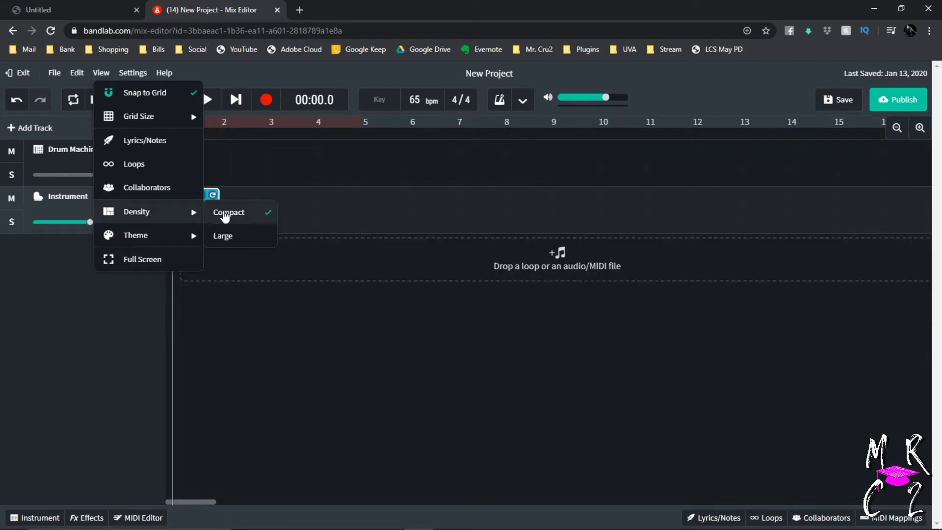
- Try the Classic theme and switch back to the Dark theme
{"action": "mouse_move", "coordinate": [156, 241]}
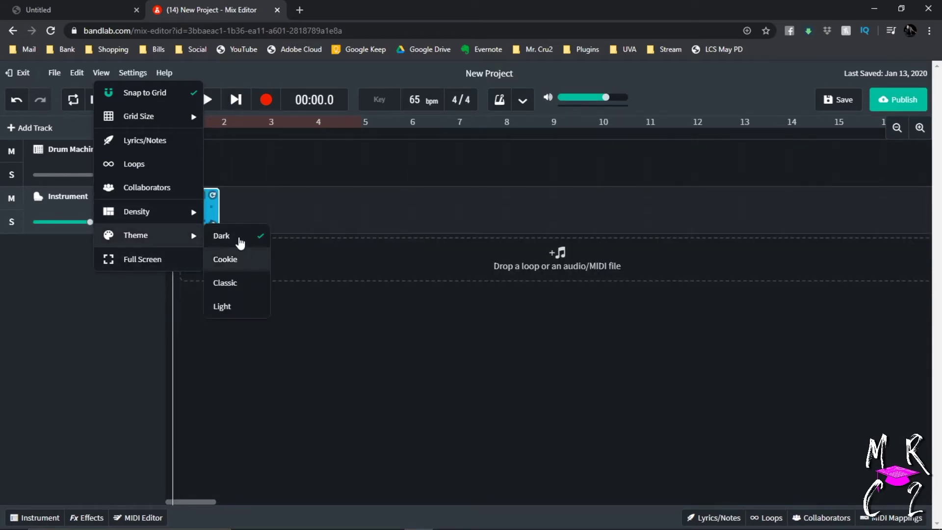
{"action": "left_click", "coordinate": [234, 282]}
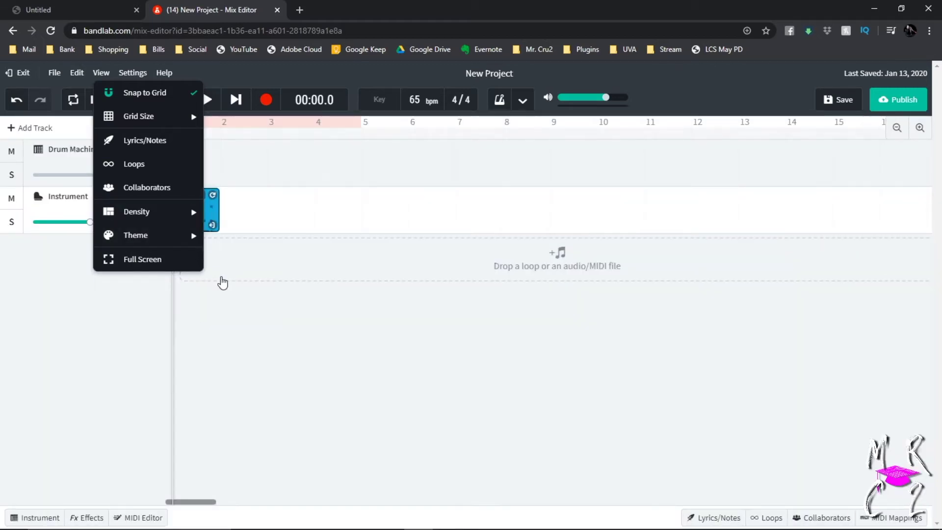
{"action": "mouse_move", "coordinate": [185, 235]}
{"action": "left_click", "coordinate": [218, 238]}
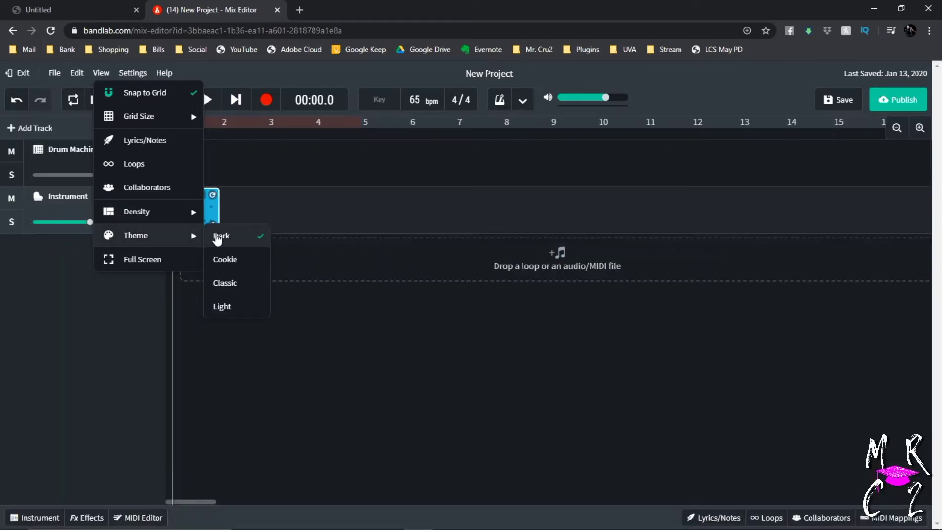
{"action": "left_click", "coordinate": [251, 76]}
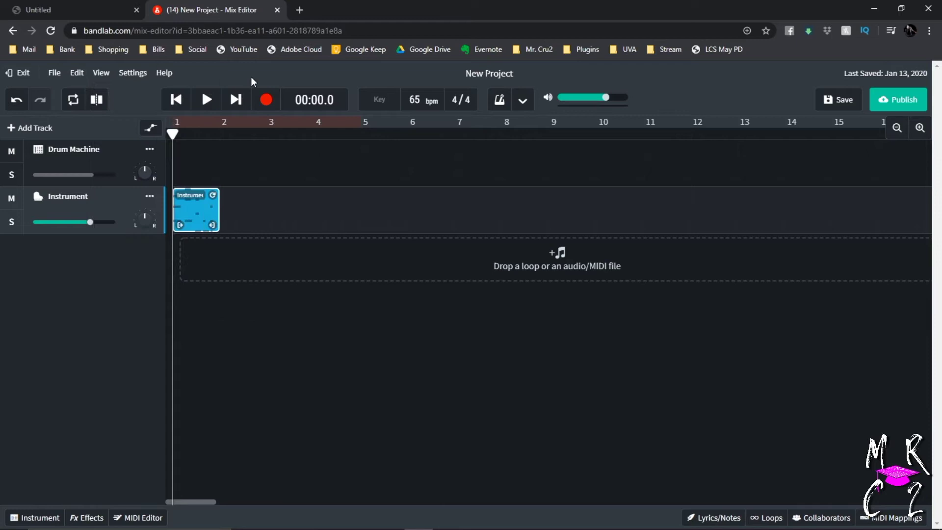
- Enable Link Zoom for the project and select the recorded clip on the Instrument track
{"action": "left_click", "coordinate": [141, 77]}
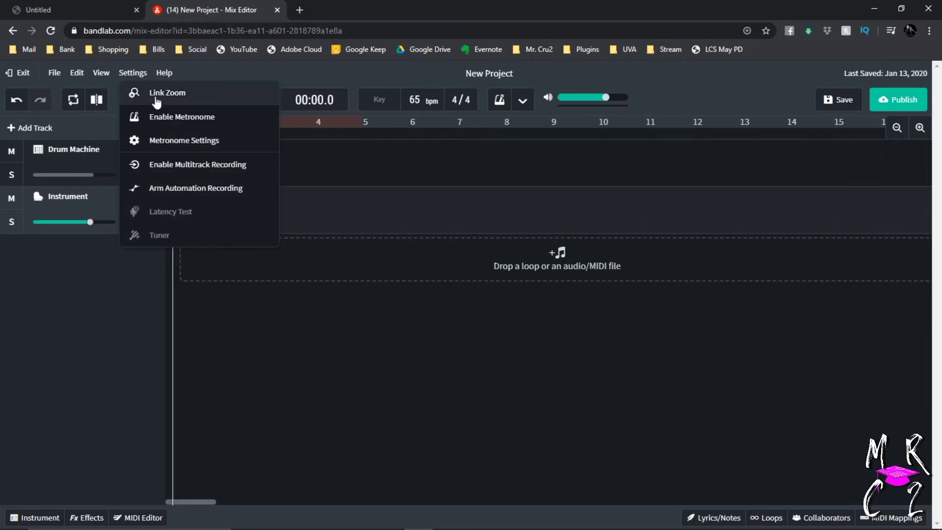
{"action": "left_click", "coordinate": [344, 230]}
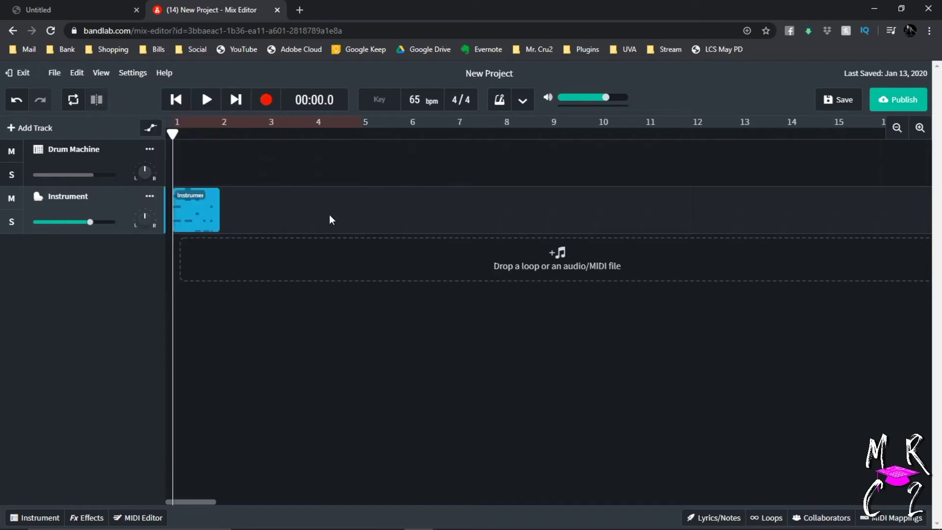
{"action": "left_click", "coordinate": [189, 203]}
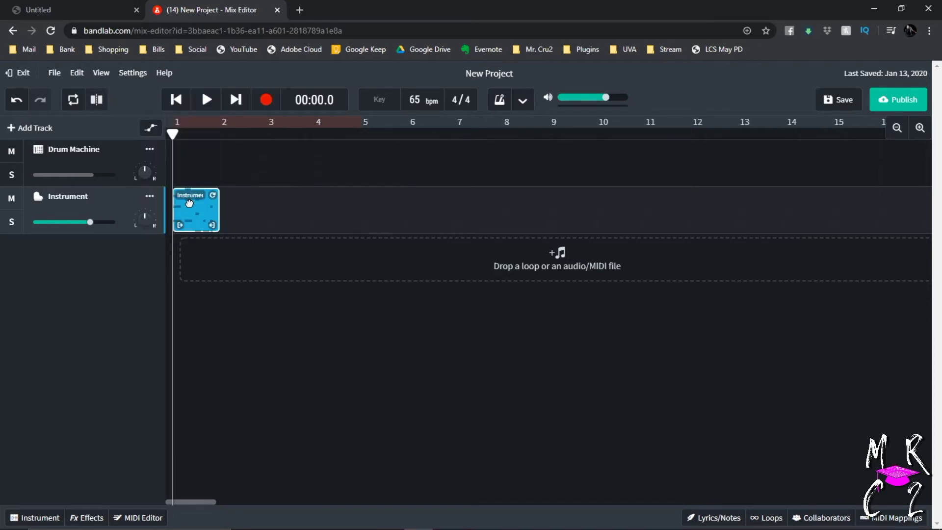
{"action": "left_click", "coordinate": [141, 75]}
{"action": "left_click", "coordinate": [165, 96]}
{"action": "left_click", "coordinate": [254, 210]}
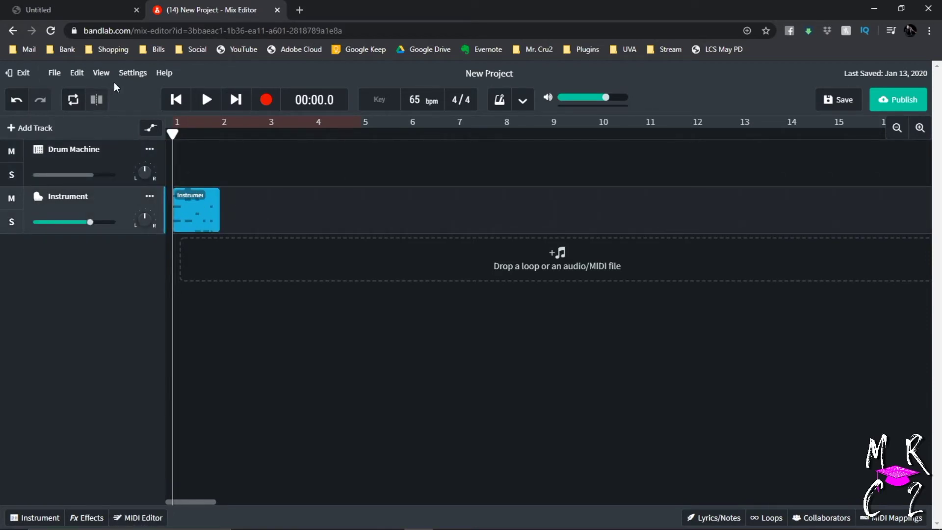
{"action": "left_click", "coordinate": [213, 215]}
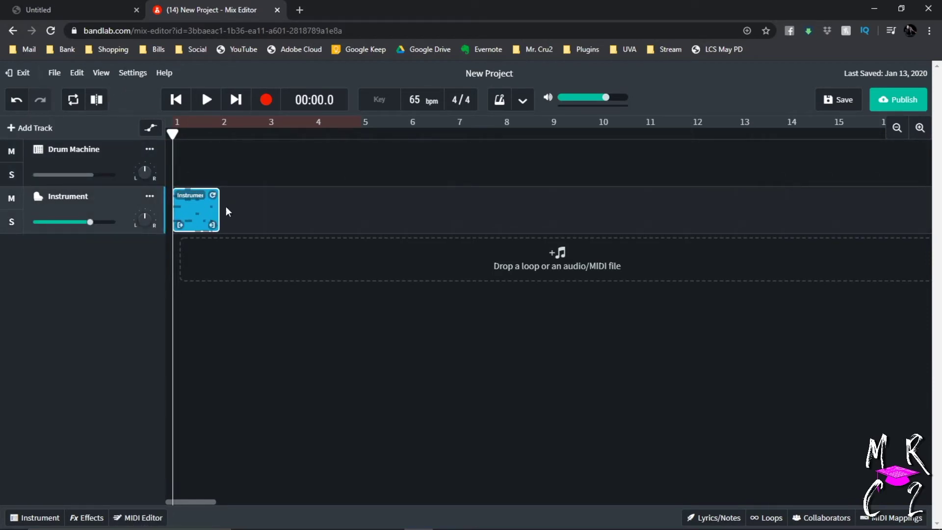
- Check the Link Zoom setting and zoom the timeline in on the recorded clip to beat-level divisions
{"action": "left_click", "coordinate": [132, 72]}
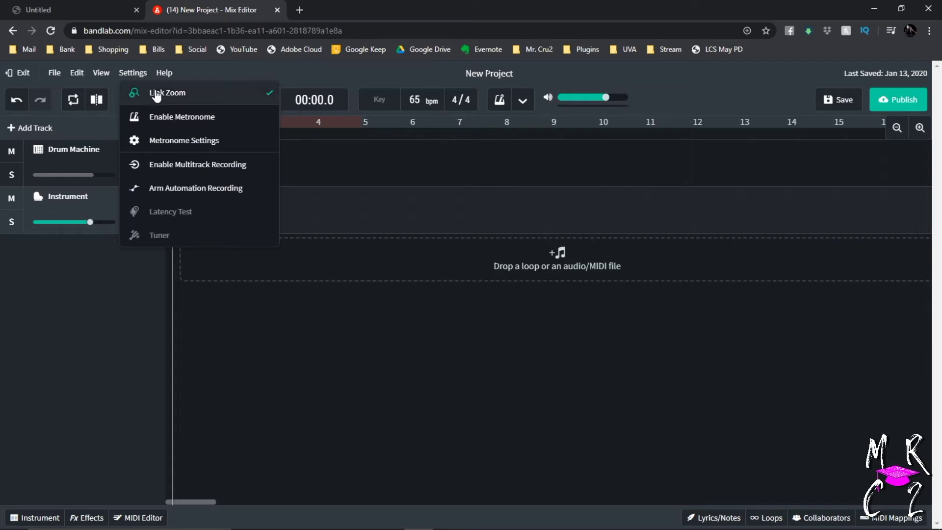
{"action": "left_click", "coordinate": [305, 152]}
{"action": "left_click_drag", "start_coordinate": [256, 169], "coordinate": [206, 192]}
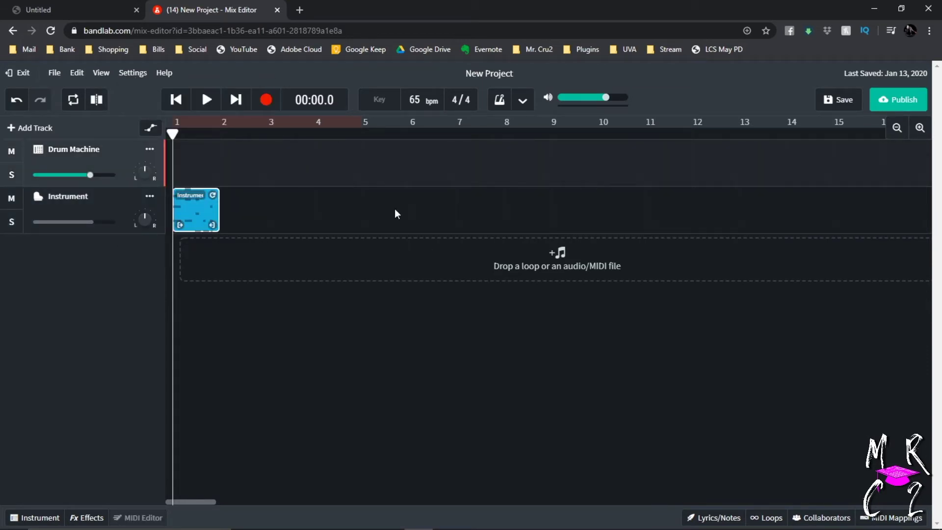
{"action": "left_click", "coordinate": [920, 127]}
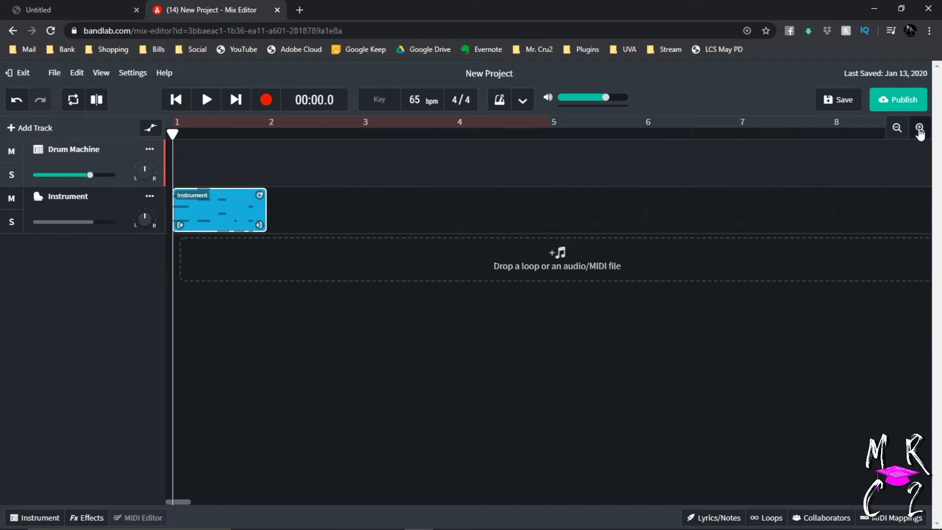
{"action": "left_click", "coordinate": [919, 128]}
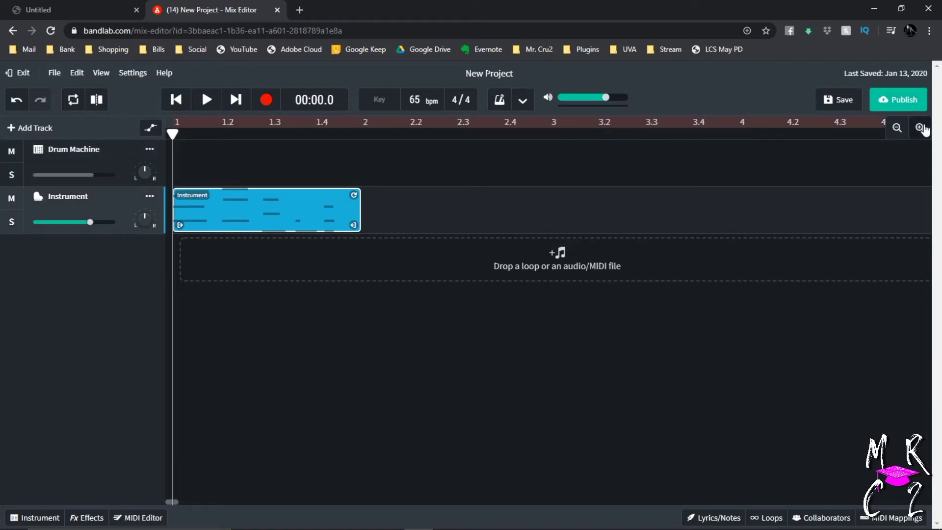
{"action": "left_click", "coordinate": [232, 151]}
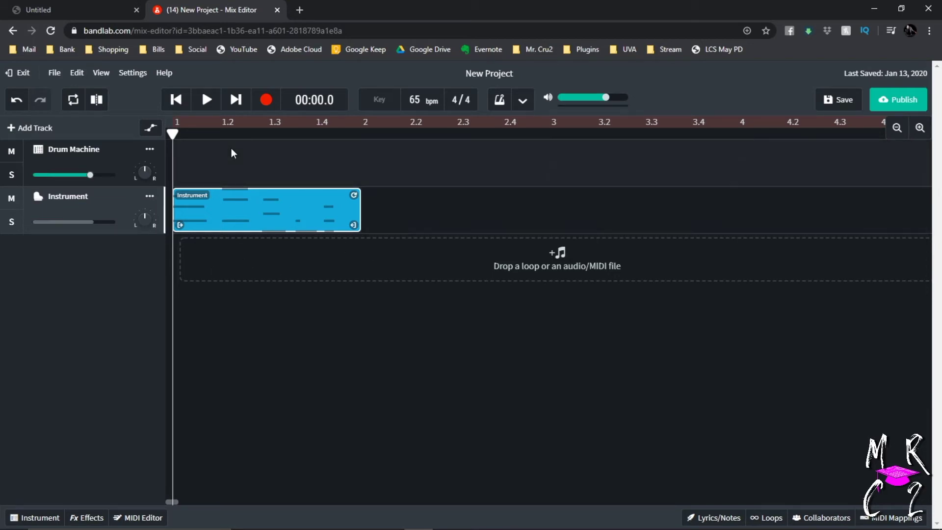
- Open the metronome settings and review the available metronome sounds, keeping Default
{"action": "left_click", "coordinate": [126, 75]}
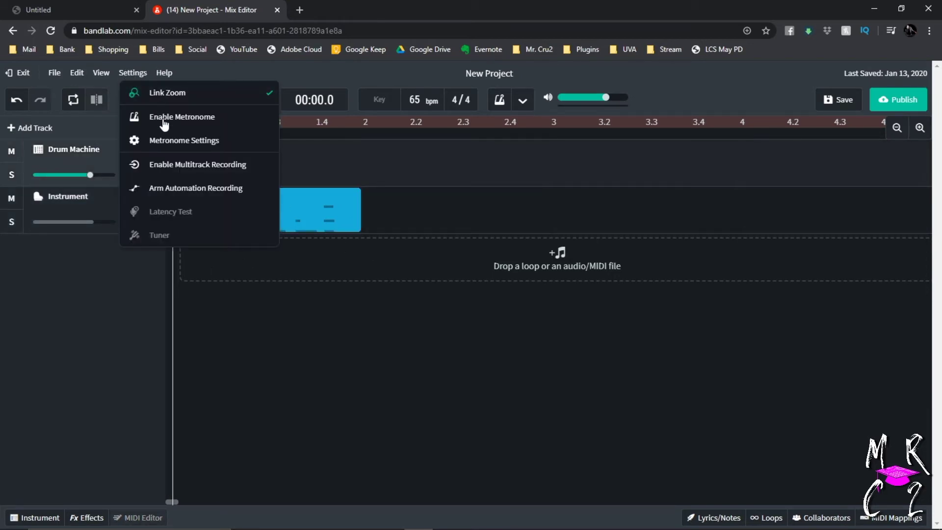
{"action": "left_click", "coordinate": [369, 149]}
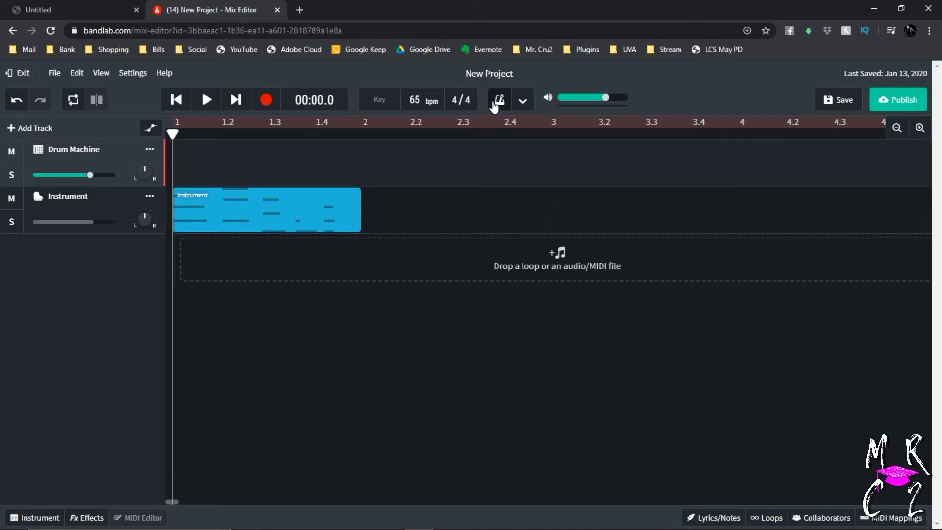
{"action": "left_click", "coordinate": [128, 74]}
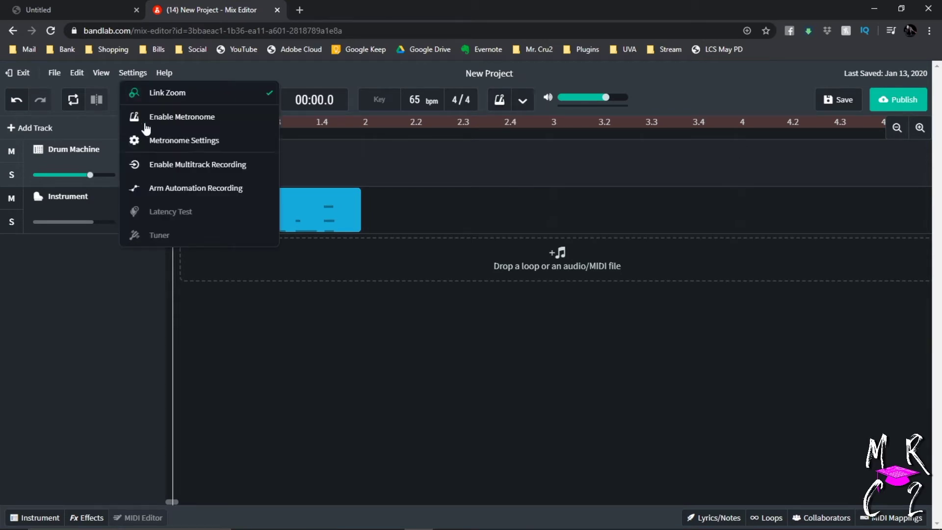
{"action": "left_click", "coordinate": [181, 141]}
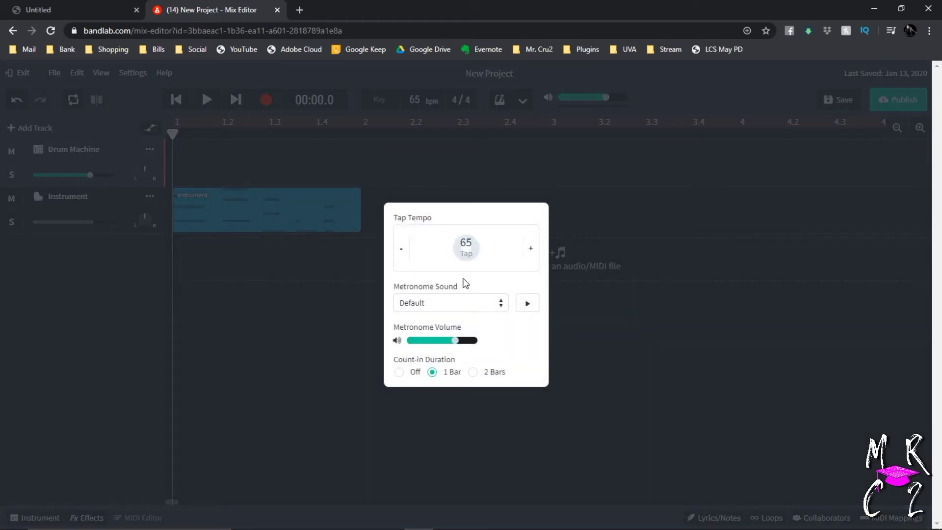
{"action": "left_click", "coordinate": [479, 305]}
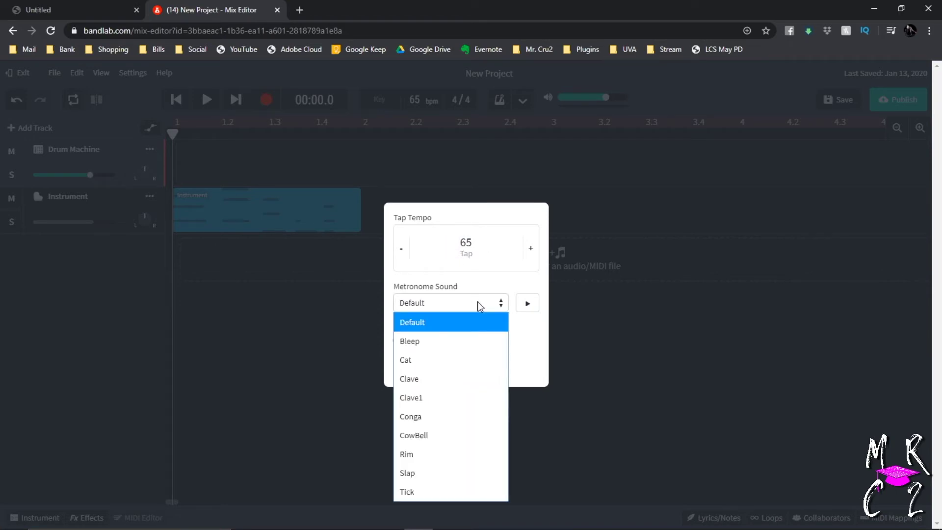
{"action": "left_click", "coordinate": [452, 287]}
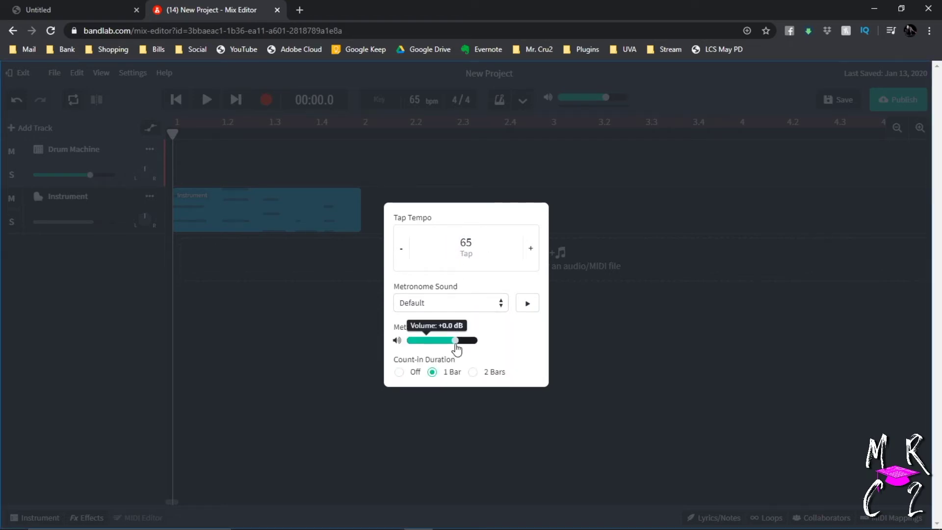
- Lower the metronome volume to about -7.1 dB and turn off the count-in
{"action": "left_click_drag", "start_coordinate": [456, 345], "coordinate": [440, 347]}
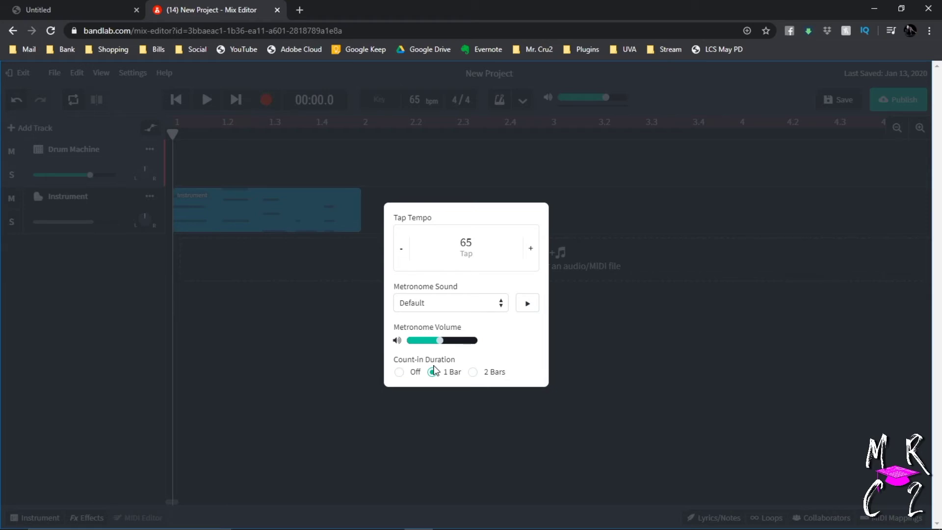
{"action": "left_click", "coordinate": [398, 373]}
{"action": "left_click", "coordinate": [249, 150]}
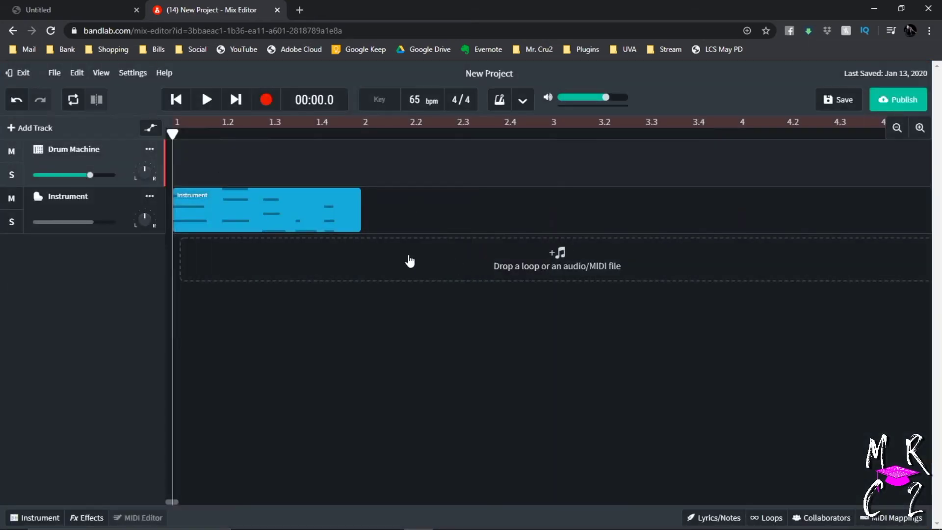
- Delete the recorded clip from the Instrument track and test a recording without a count-in
{"action": "left_click", "coordinate": [243, 208]}
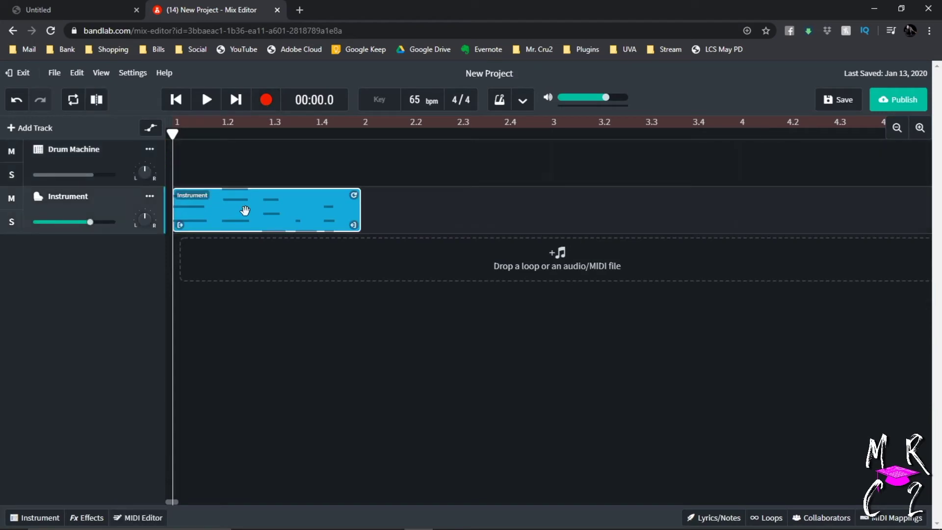
{"action": "key", "text": "Delete"}
{"action": "left_click", "coordinate": [265, 100]}
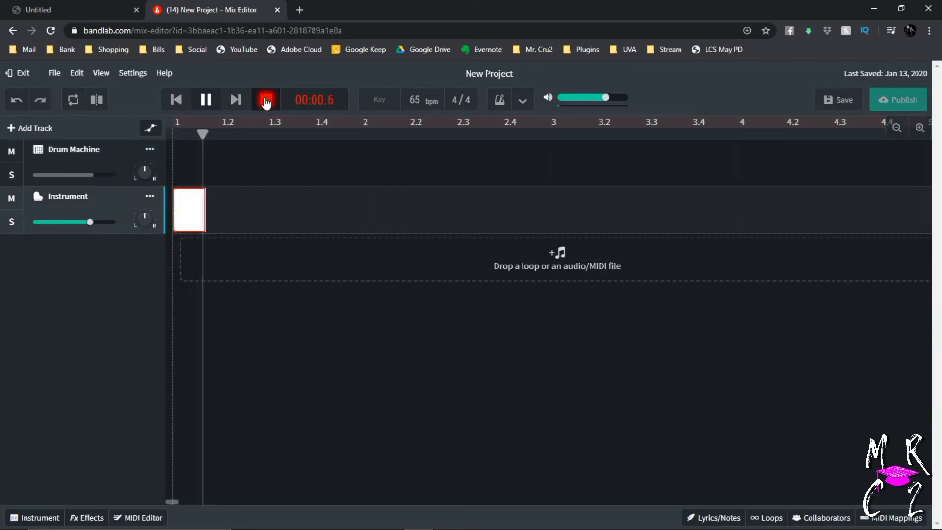
{"action": "left_click", "coordinate": [265, 100]}
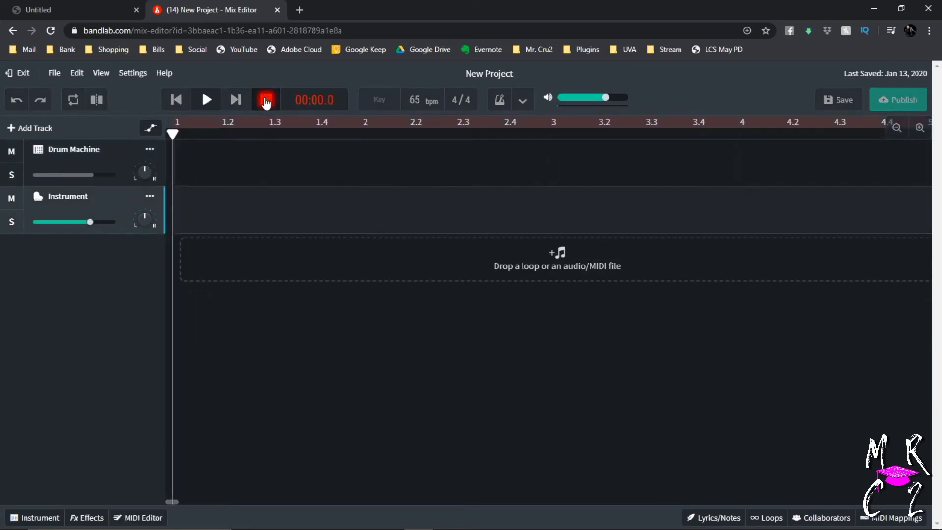
- Set the metronome's count-in duration to 1 Bar and test a recording with that count-in
{"action": "left_click", "coordinate": [132, 73]}
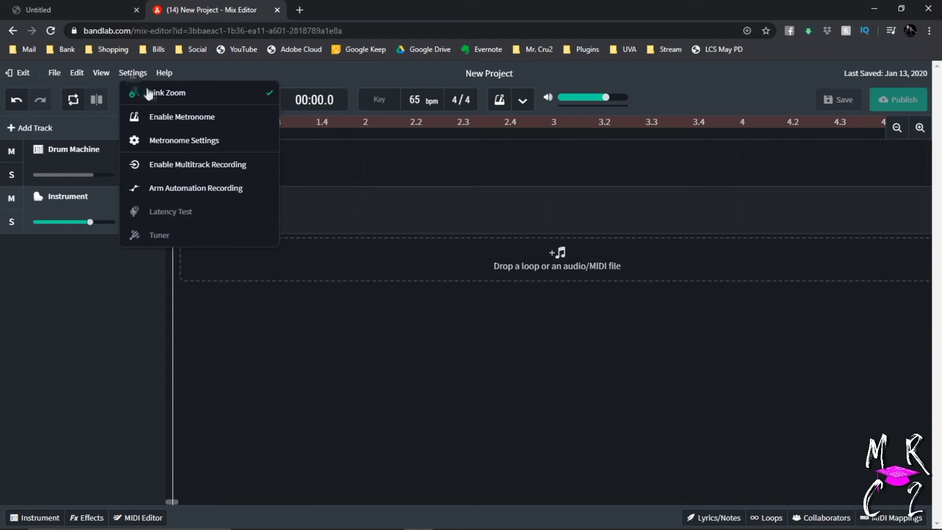
{"action": "right_click", "coordinate": [499, 99]}
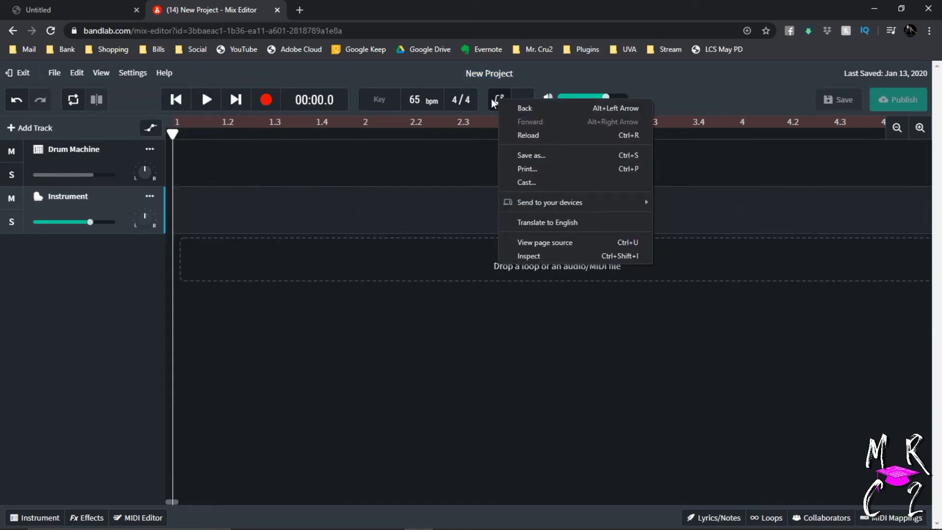
{"action": "left_click", "coordinate": [491, 99]}
{"action": "left_click", "coordinate": [522, 102]}
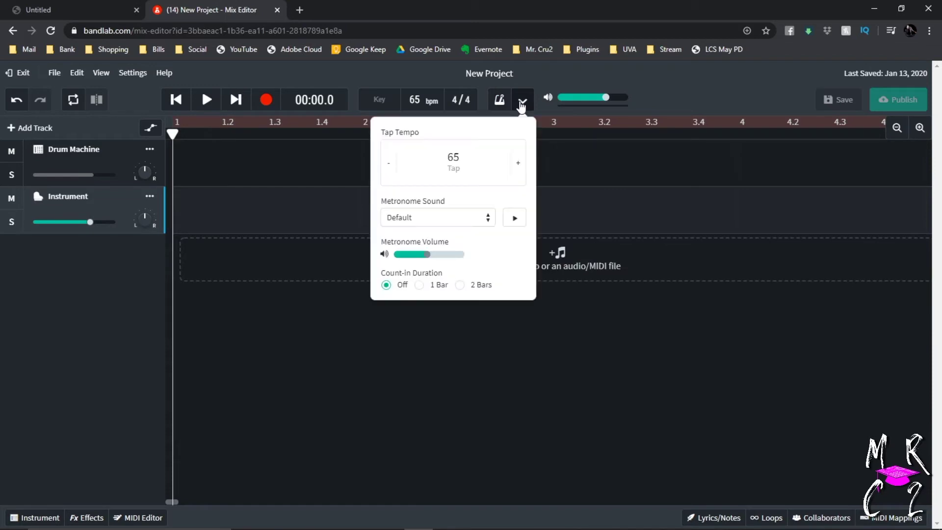
{"action": "left_click", "coordinate": [521, 102]}
{"action": "left_click", "coordinate": [522, 102]}
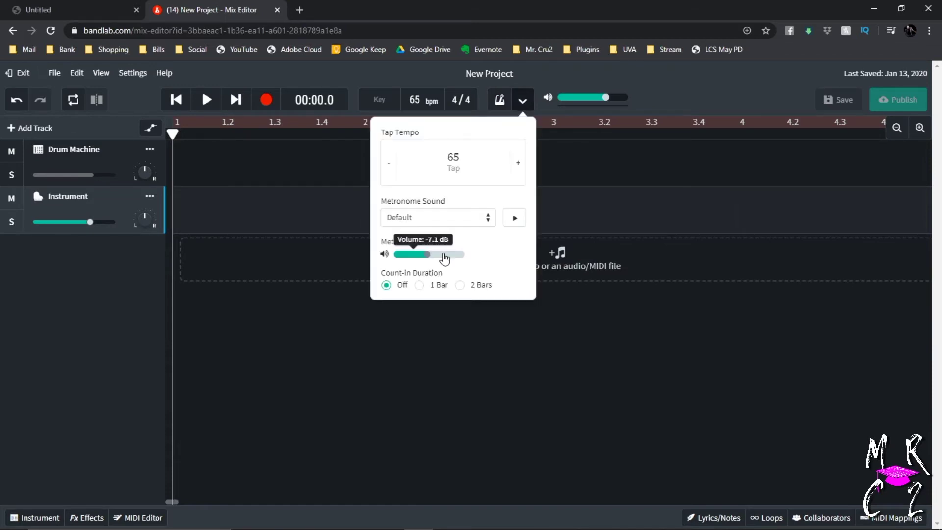
{"action": "left_click", "coordinate": [419, 286]}
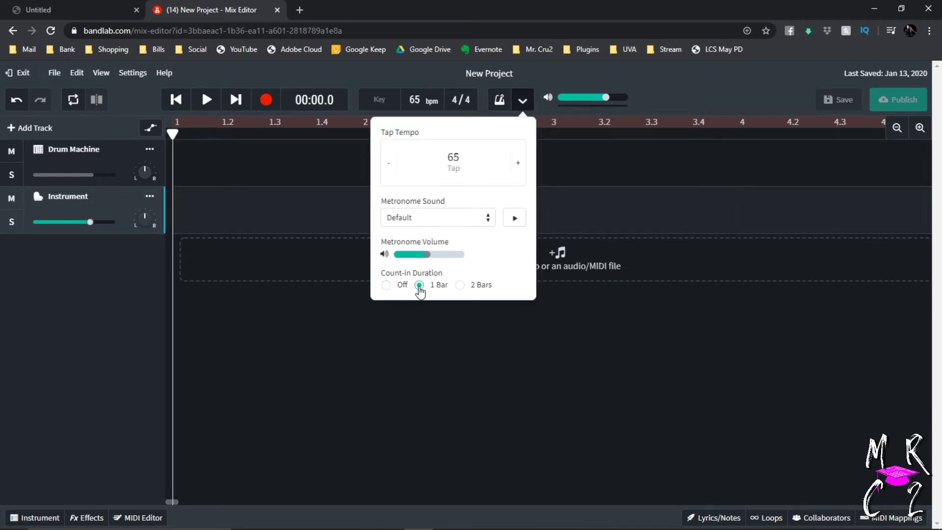
{"action": "left_click", "coordinate": [247, 275]}
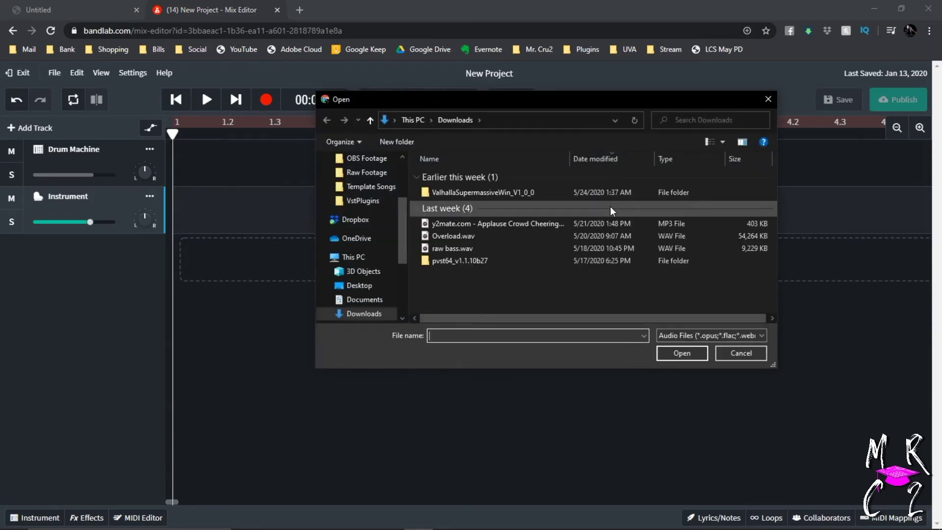
{"action": "left_click", "coordinate": [736, 353]}
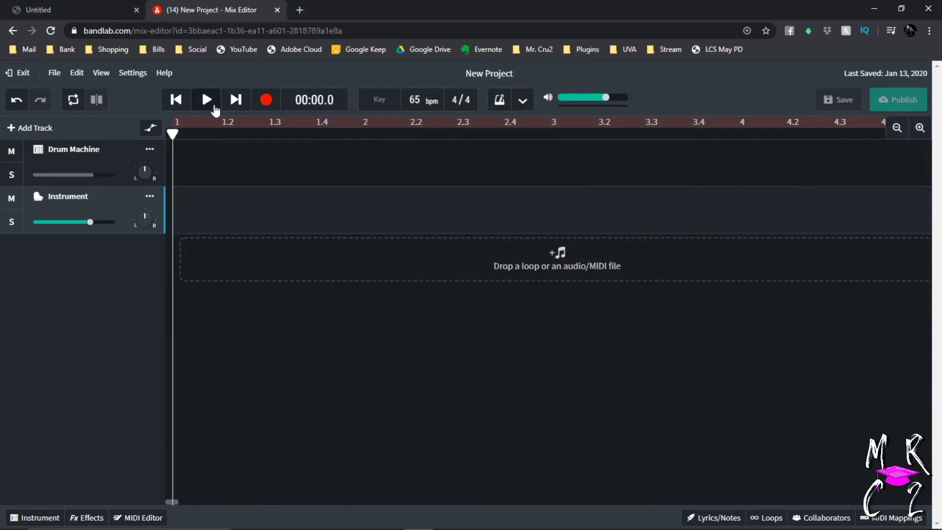
{"action": "left_click", "coordinate": [267, 101]}
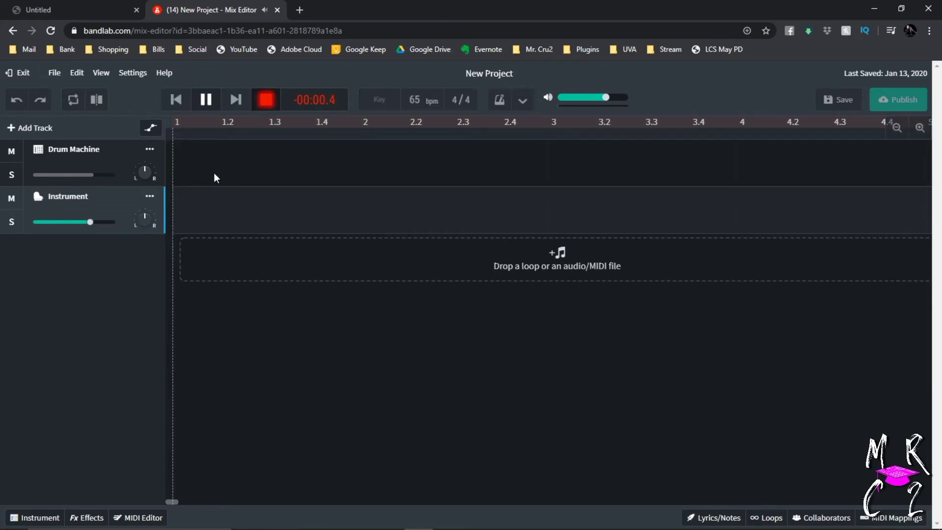
{"action": "left_click", "coordinate": [255, 100]}
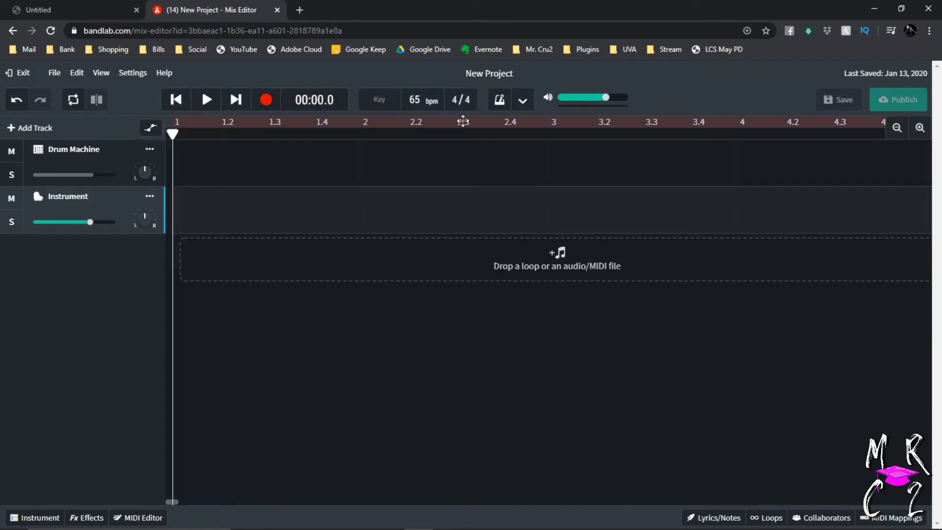
- Set the metronome's count-in duration to 2 Bars and test a recording with that count-in
{"action": "left_click", "coordinate": [522, 101]}
{"action": "left_click", "coordinate": [460, 285]}
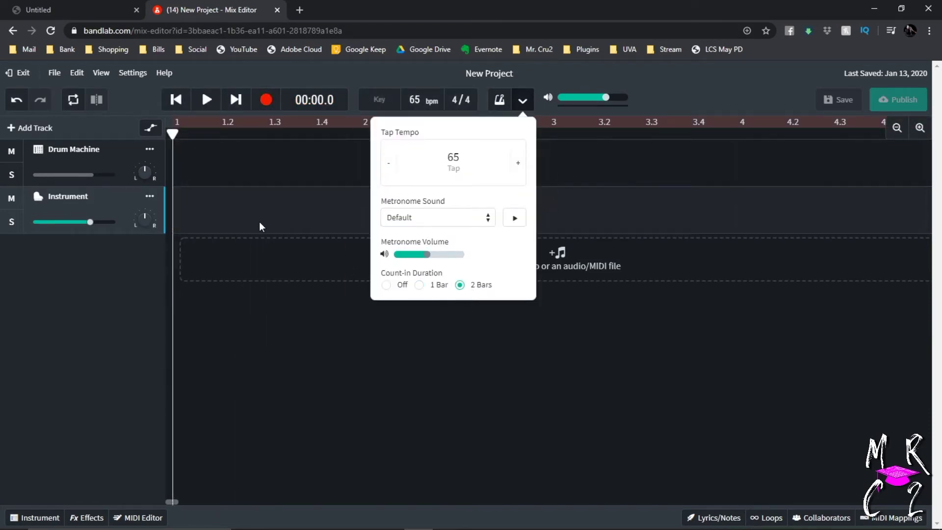
{"action": "left_click", "coordinate": [267, 101]}
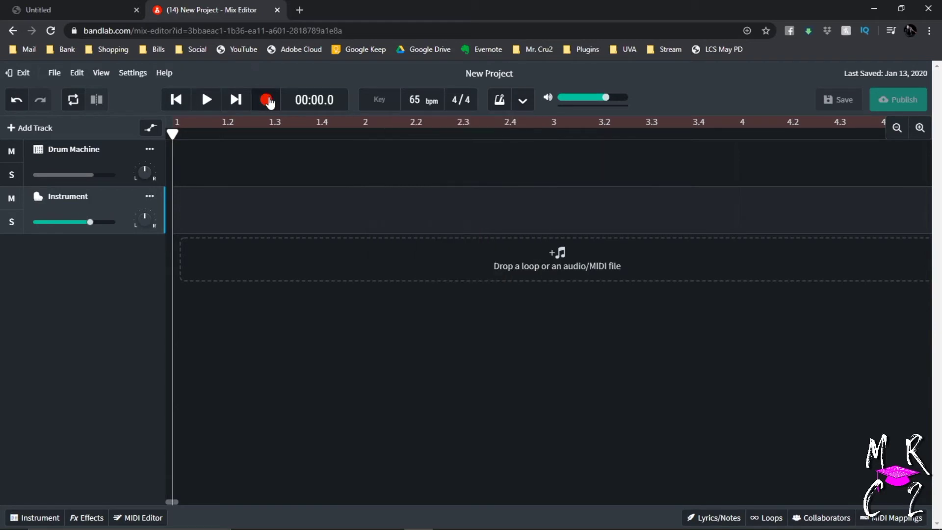
{"action": "left_click", "coordinate": [268, 100]}
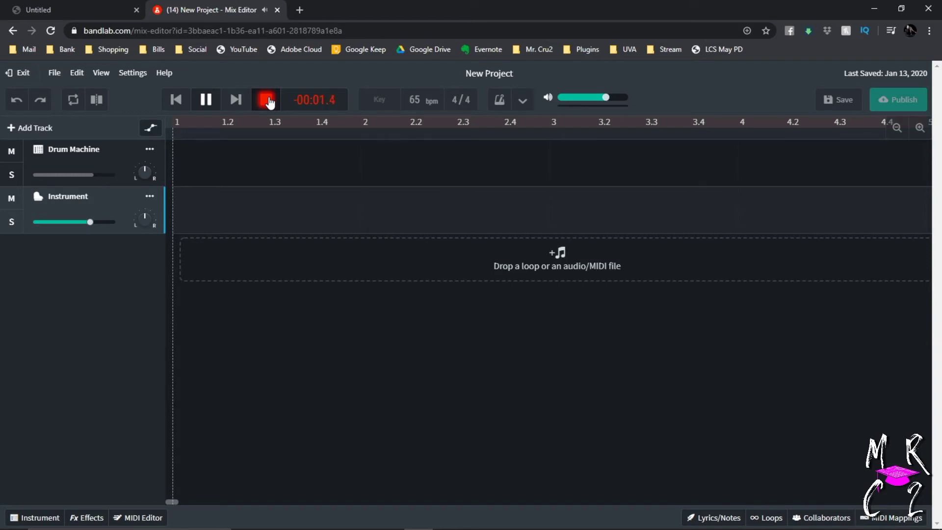
{"action": "left_click", "coordinate": [208, 106]}
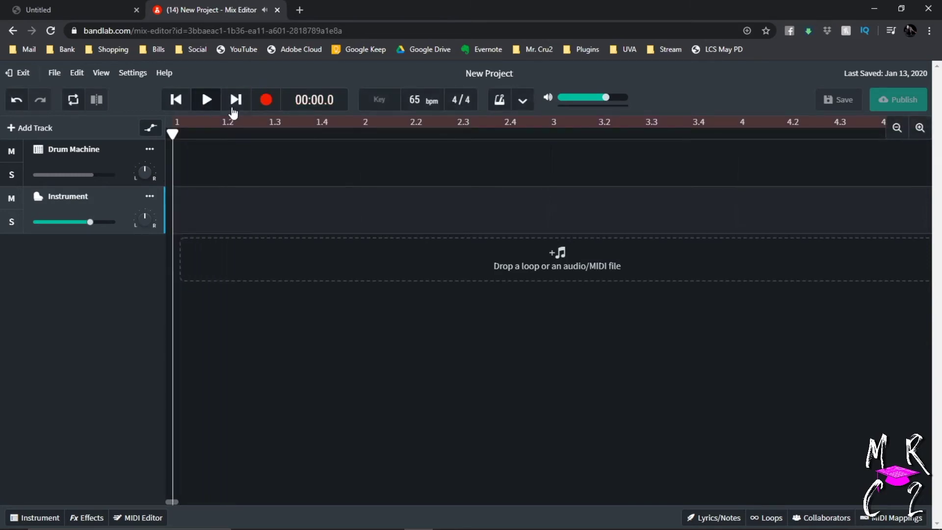
{"action": "left_click", "coordinate": [525, 103]}
{"action": "left_click", "coordinate": [278, 75]}
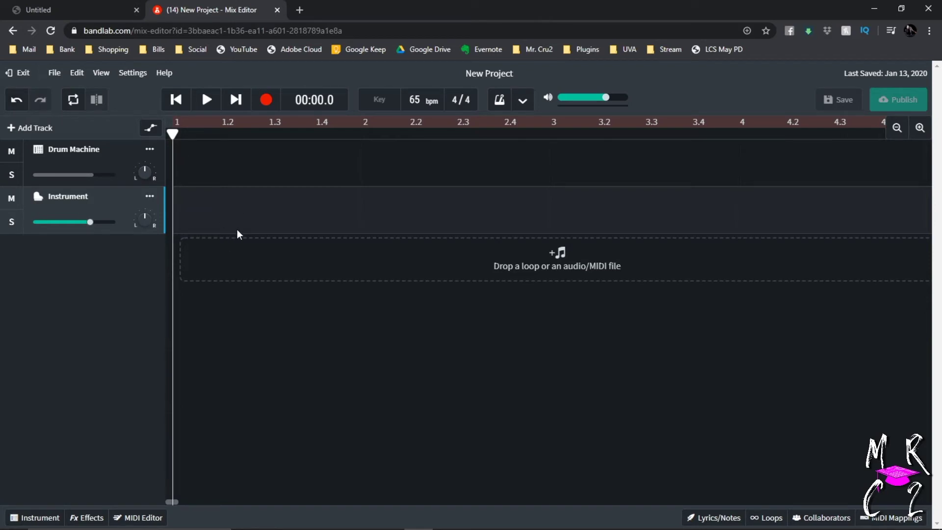
- Turn on looping and extend the end of the loop region to bar 12
{"action": "left_click", "coordinate": [69, 102]}
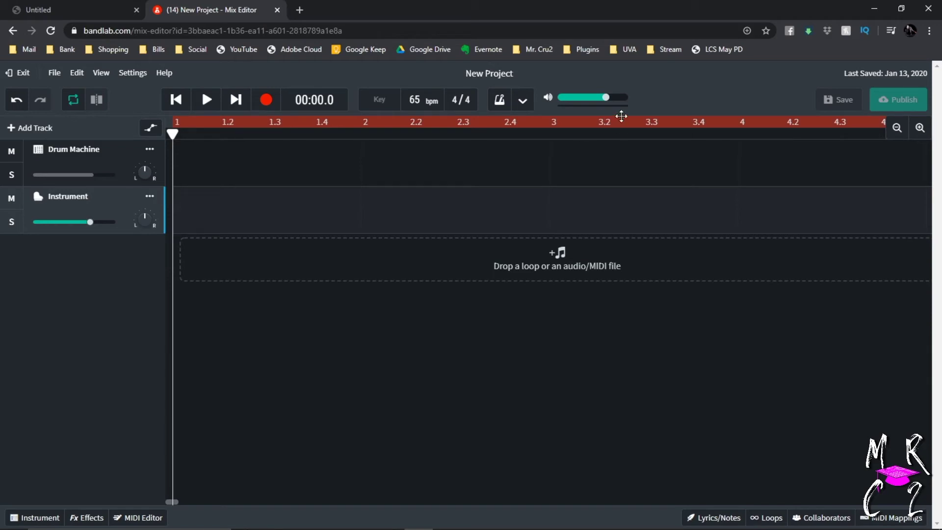
{"action": "left_click", "coordinate": [898, 131]}
{"action": "left_click", "coordinate": [899, 133]}
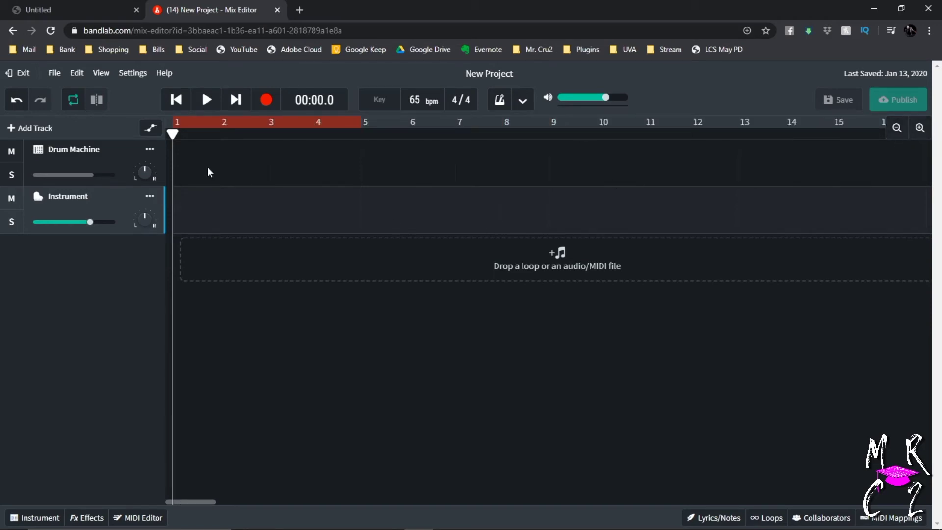
{"action": "left_click_drag", "start_coordinate": [173, 132], "coordinate": [171, 241]}
{"action": "left_click_drag", "start_coordinate": [252, 125], "coordinate": [198, 122]}
{"action": "left_click_drag", "start_coordinate": [358, 121], "coordinate": [692, 122]}
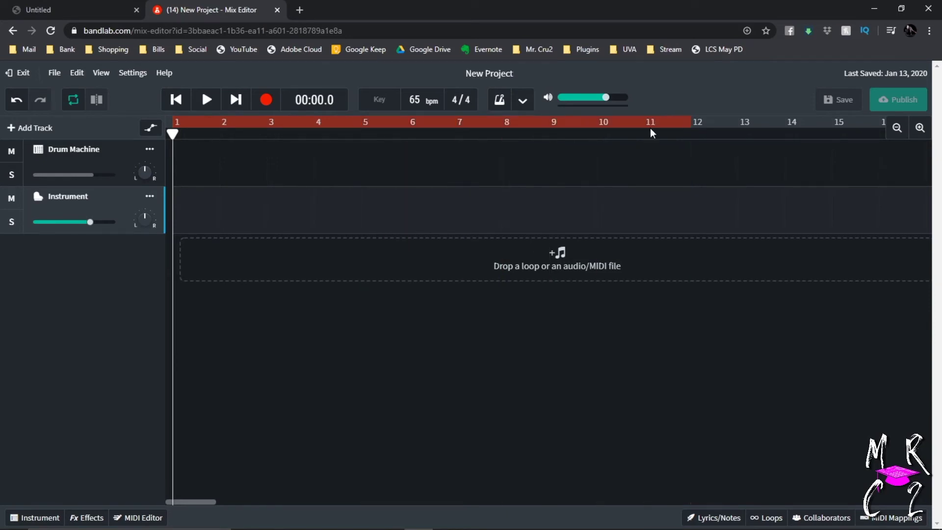
- Toggle looping off and on several times, leaving it off
{"action": "left_click", "coordinate": [400, 122]}
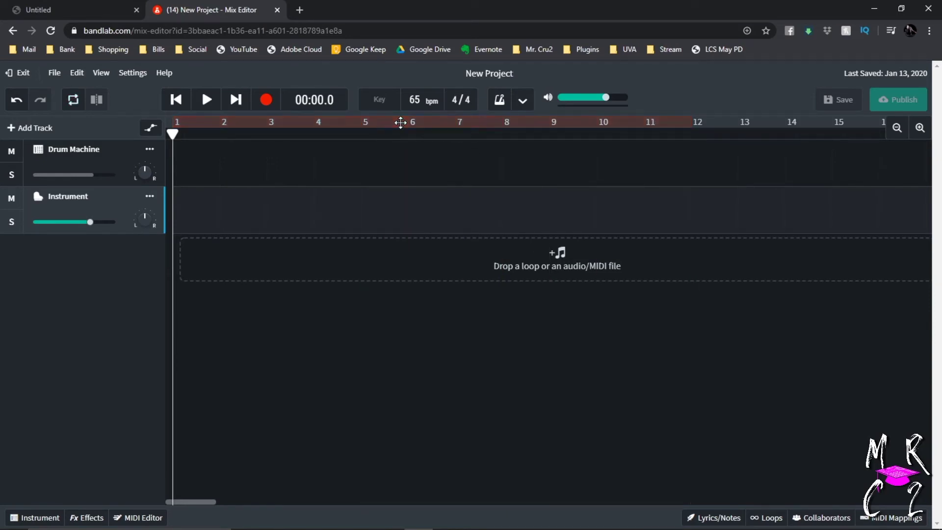
{"action": "left_click", "coordinate": [401, 122]}
{"action": "left_click", "coordinate": [400, 122]}
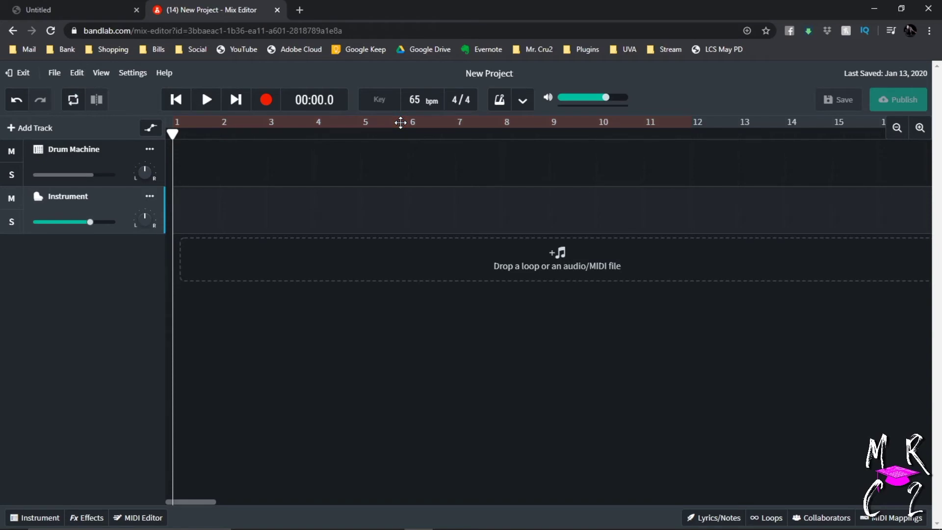
{"action": "left_click", "coordinate": [214, 122]}
{"action": "key", "text": "c"}
- Record a clip about two bars long on the Instrument track and split it at 00:01.8
{"action": "left_click", "coordinate": [265, 110]}
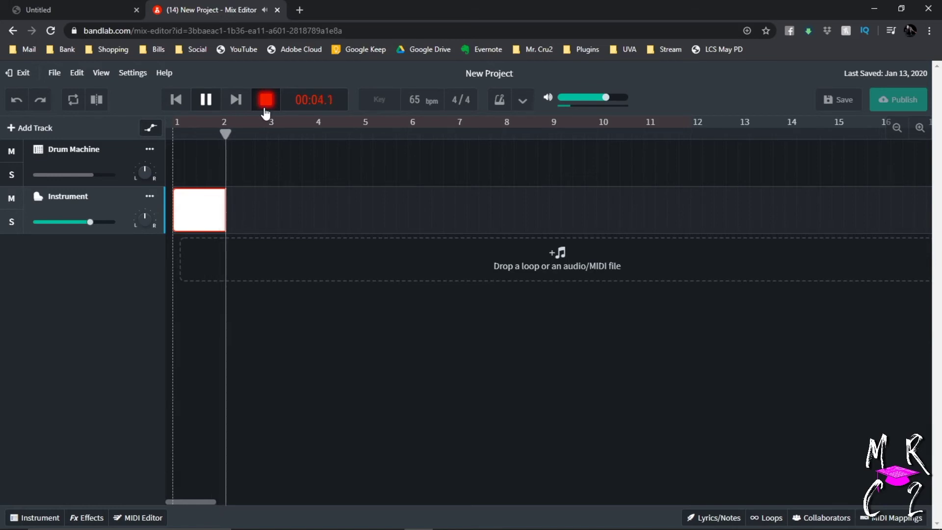
{"action": "left_click", "coordinate": [265, 108]}
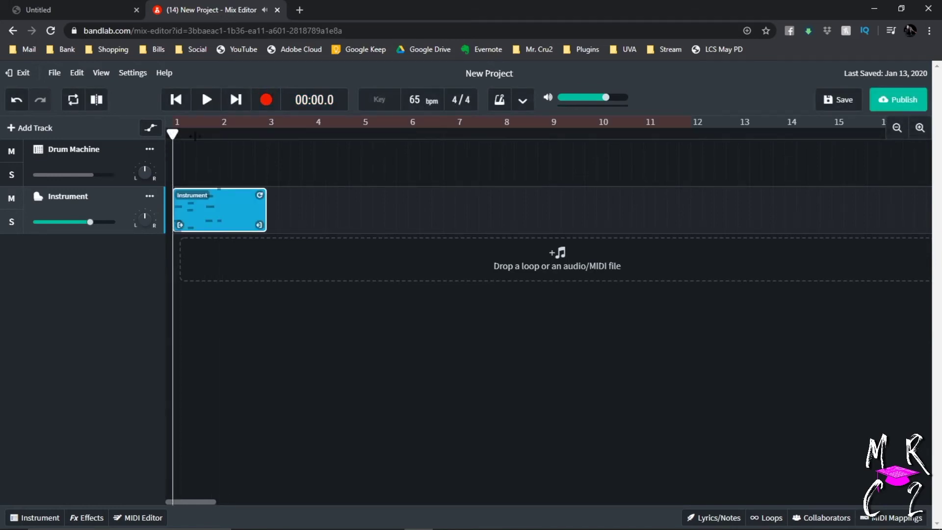
{"action": "mouse_move", "coordinate": [196, 136]}
{"action": "left_mouse_down"}
{"action": "mouse_move", "coordinate": [208, 133]}
{"action": "mouse_move", "coordinate": [180, 133]}
{"action": "mouse_move", "coordinate": [196, 134]}
{"action": "left_mouse_up"}
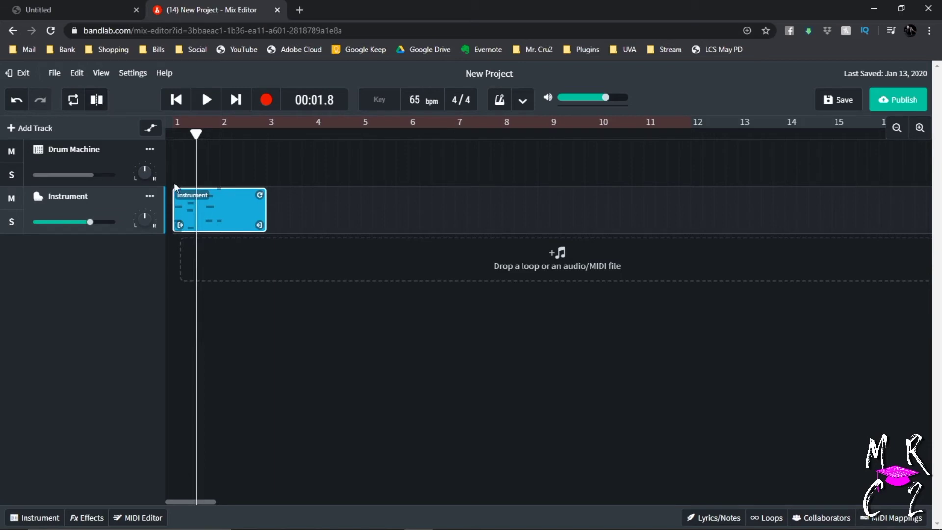
{"action": "left_click", "coordinate": [97, 100]}
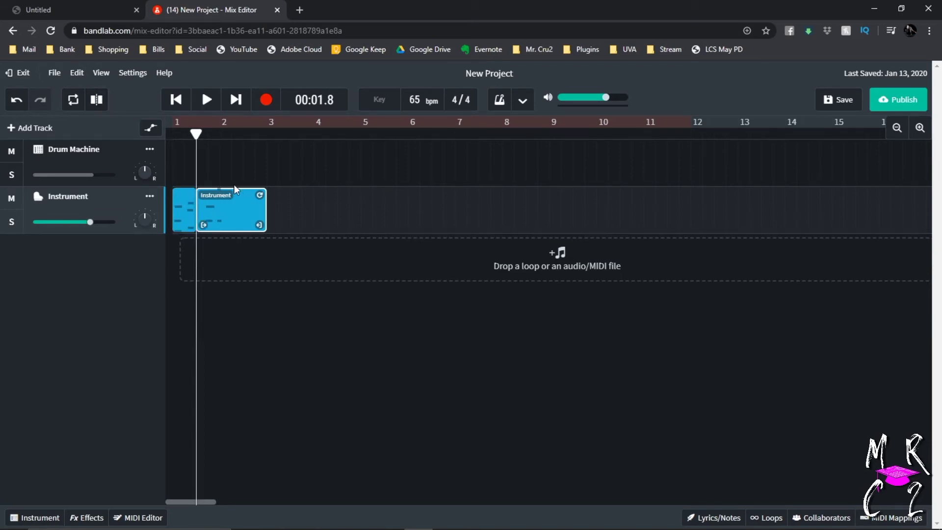
- Duplicate the Instrument track and split the clips on both instrument tracks at bar 2
{"action": "left_click", "coordinate": [150, 196]}
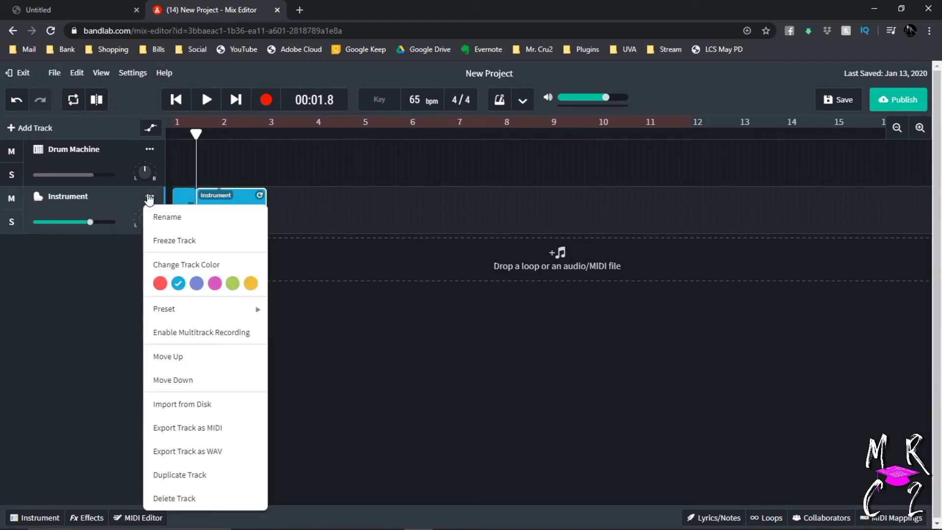
{"action": "left_click", "coordinate": [194, 474]}
{"action": "left_click_drag", "start_coordinate": [197, 133], "coordinate": [224, 134]}
{"action": "left_click_drag", "start_coordinate": [290, 190], "coordinate": [196, 278]}
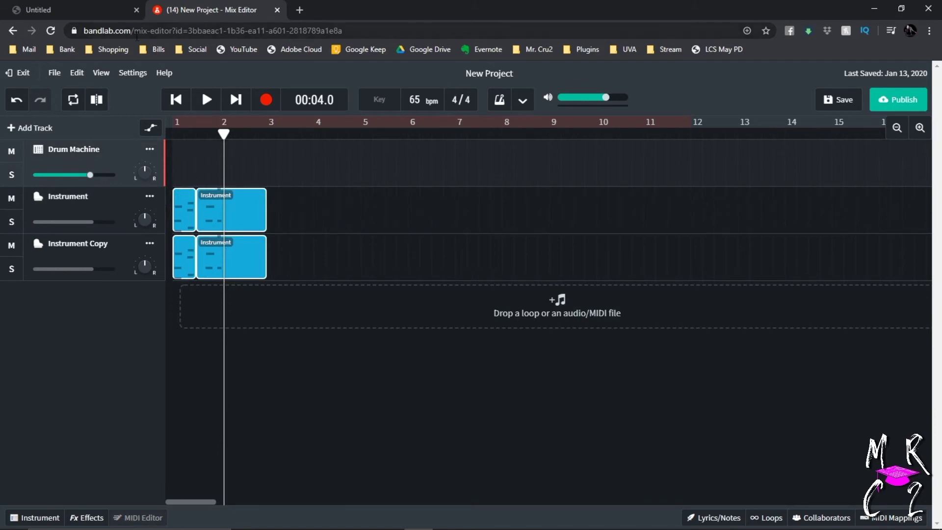
{"action": "left_click", "coordinate": [97, 100]}
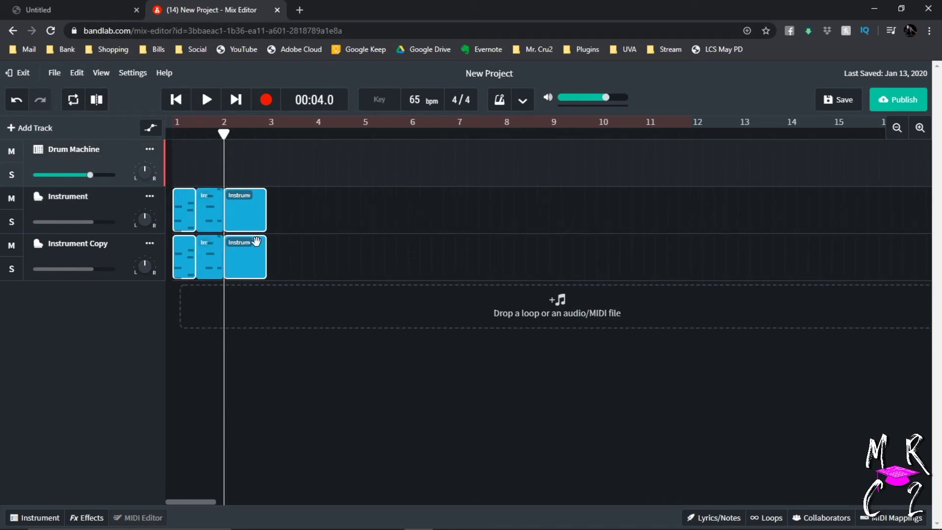
{"action": "left_click", "coordinate": [260, 170]}
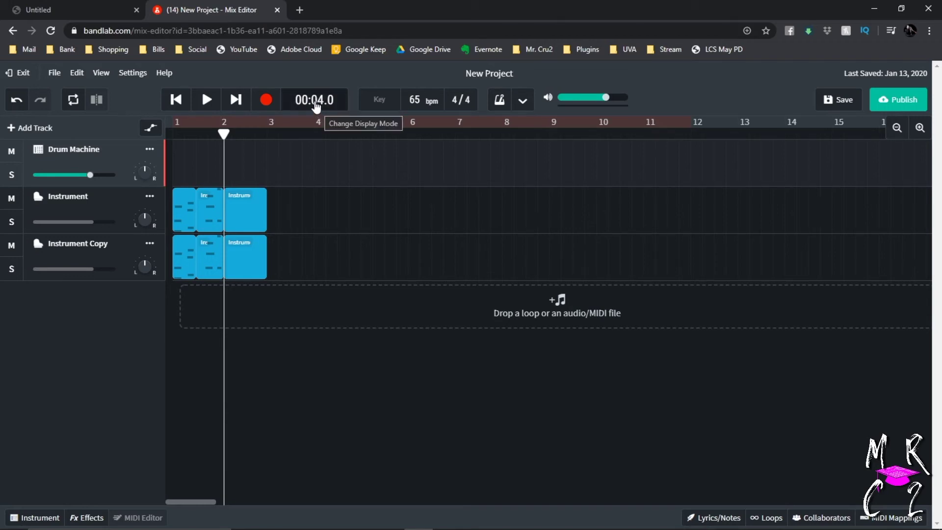
- Move the playhead to bar 9 and switch the time display to Beats and Measures
{"action": "left_click_drag", "start_coordinate": [220, 138], "coordinate": [555, 173]}
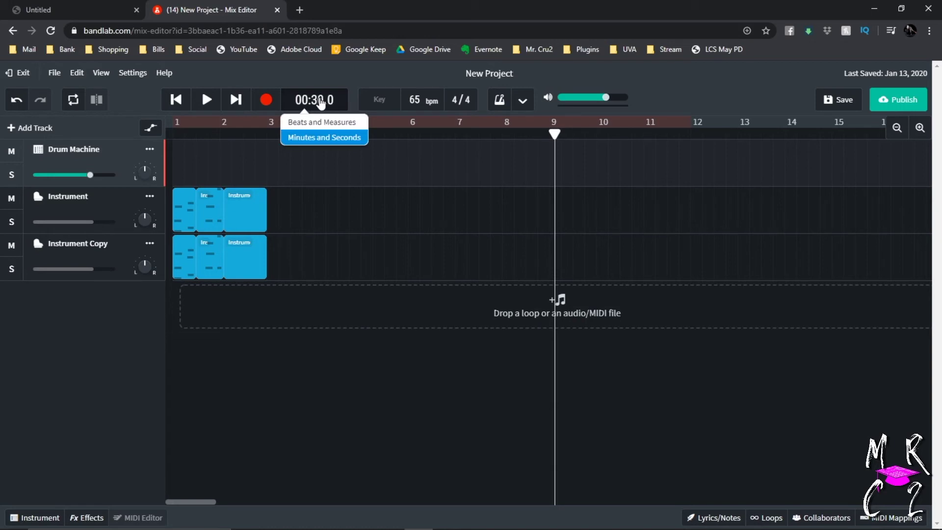
{"action": "left_click", "coordinate": [321, 122]}
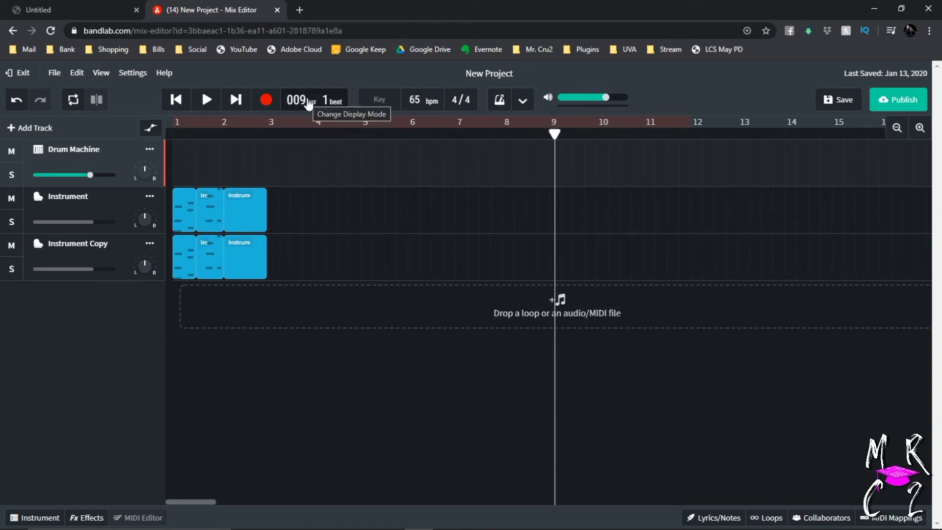
{"action": "left_click", "coordinate": [309, 103]}
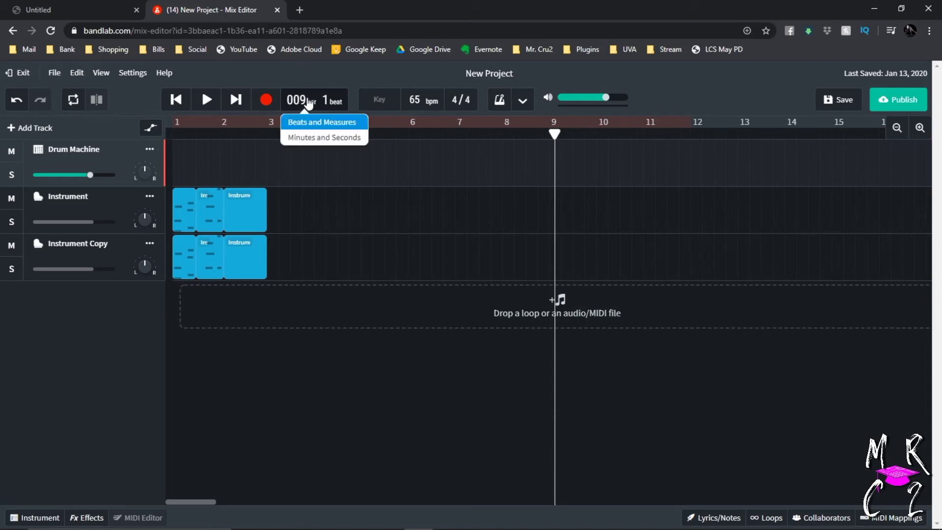
- Switch the time display to Minutes and Seconds and set the project key to A♭ minor
{"action": "left_click", "coordinate": [312, 139]}
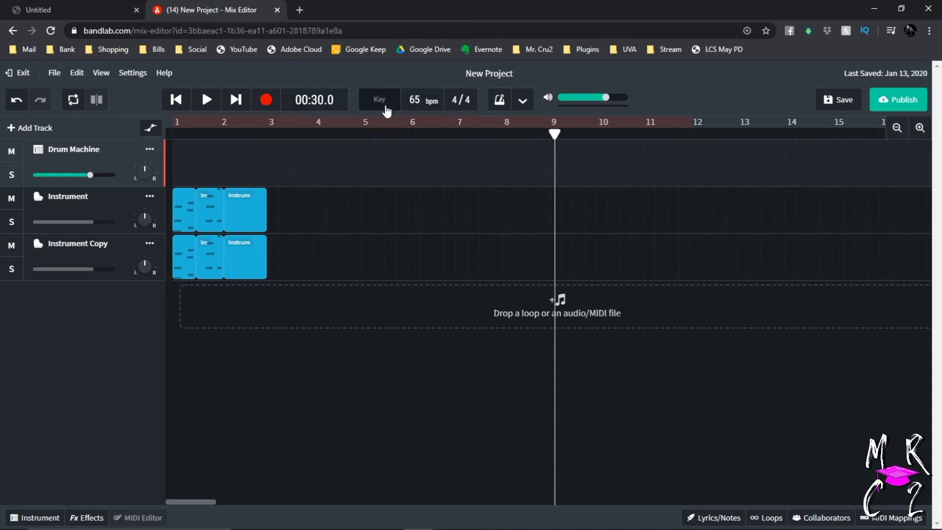
{"action": "left_click", "coordinate": [386, 109]}
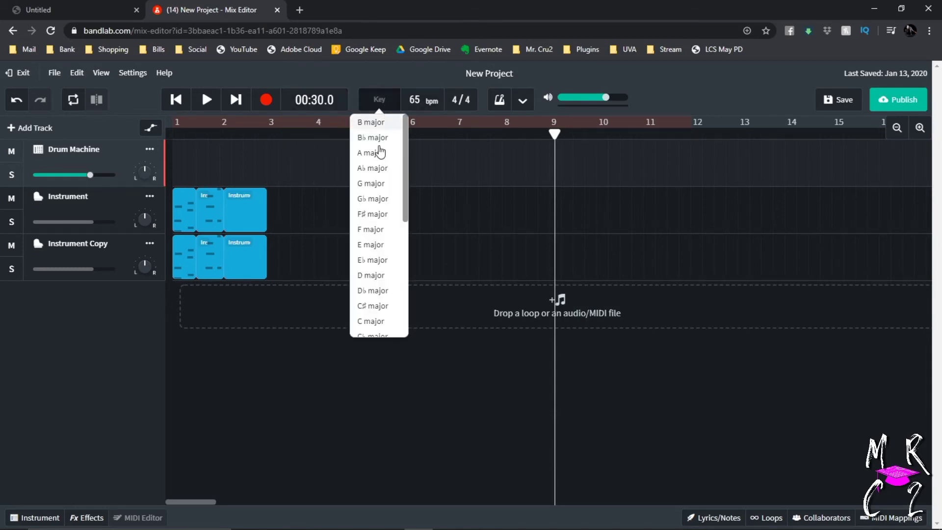
{"action": "left_click_drag", "start_coordinate": [405, 150], "coordinate": [414, 267]}
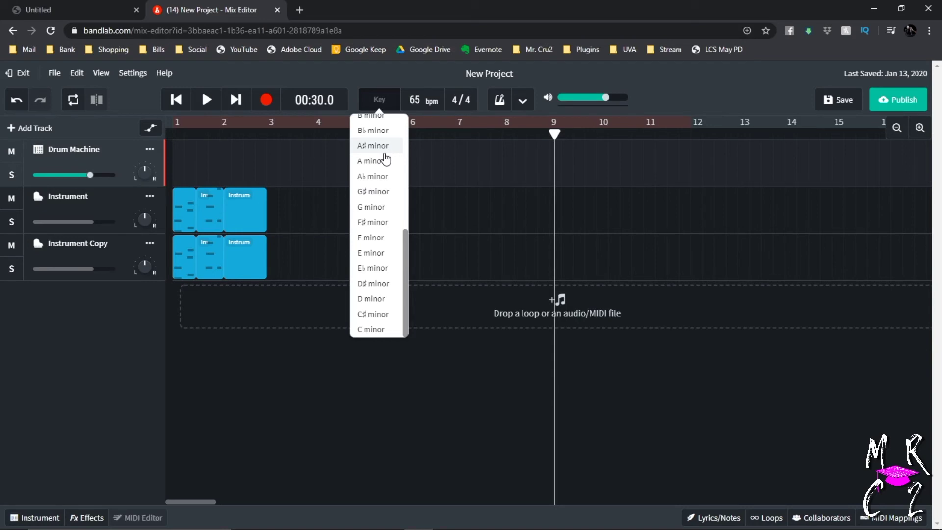
{"action": "left_click", "coordinate": [375, 180]}
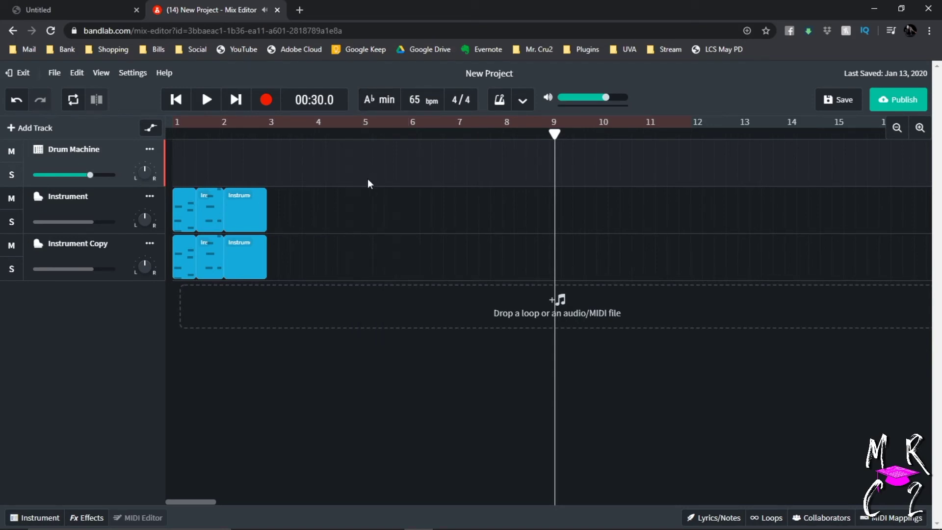
- Select the Instrument track and open the loop library to view the loop packs
{"action": "left_click", "coordinate": [87, 197]}
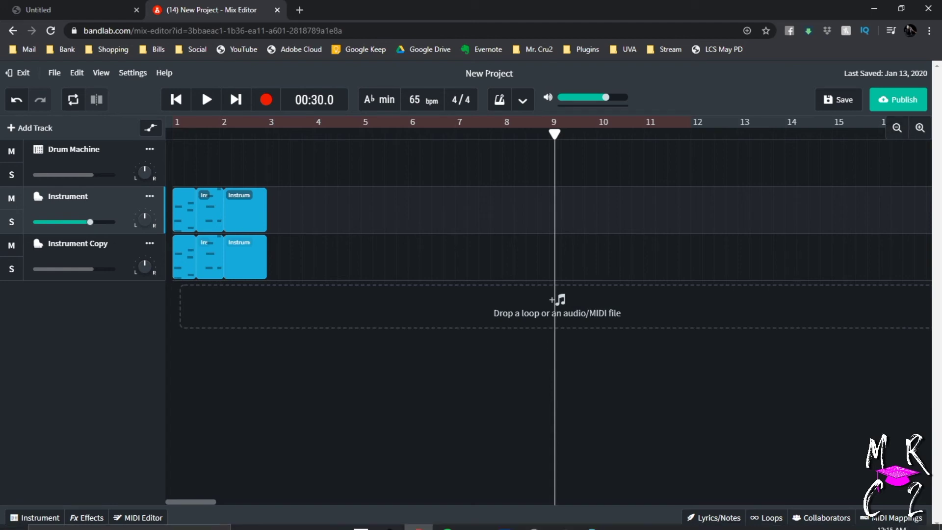
{"action": "left_click", "coordinate": [766, 518]}
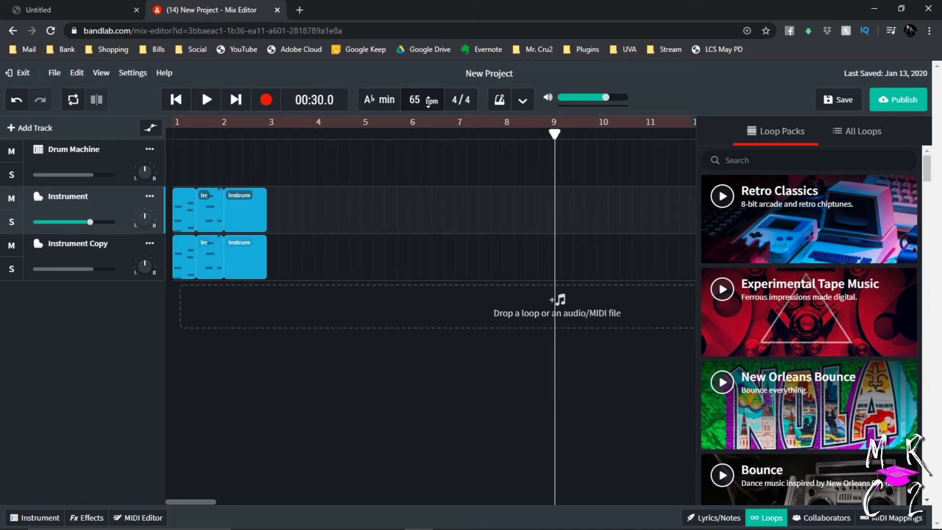
- Set the project tempo to 135 bpm with Tap Tempo in the metronome settings
{"action": "left_click", "coordinate": [522, 100]}
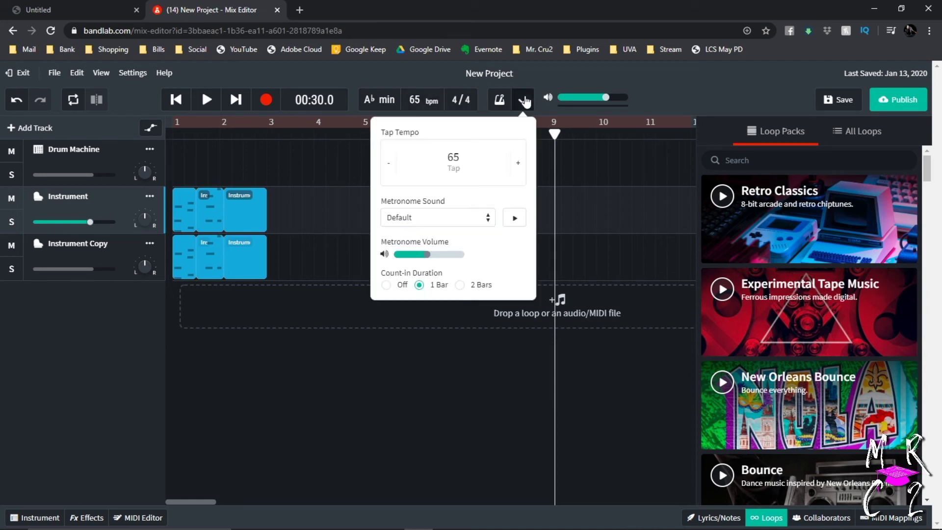
{"action": "left_click", "coordinate": [452, 162]}
{"action": "left_click", "coordinate": [452, 162]}
{"action": "left_click", "coordinate": [452, 162]}
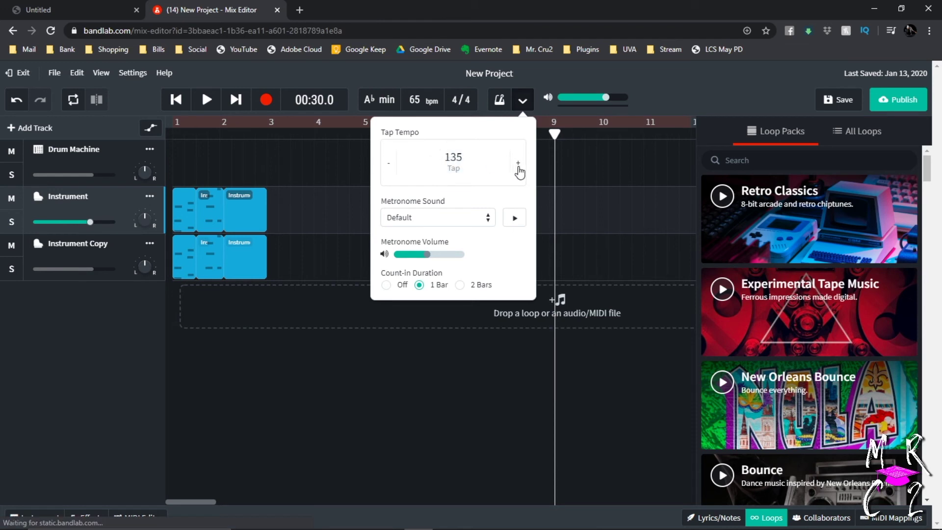
- Fine-tune the project tempo up and down in single-beat increments, ending at 139 bpm
{"action": "left_click", "coordinate": [519, 169]}
{"action": "left_click", "coordinate": [519, 170]}
{"action": "left_click", "coordinate": [519, 169]}
{"action": "left_click", "coordinate": [519, 169]}
{"action": "left_click", "coordinate": [519, 169]}
{"action": "left_click", "coordinate": [393, 162]}
{"action": "left_click", "coordinate": [392, 162]}
{"action": "left_click", "coordinate": [430, 107]}
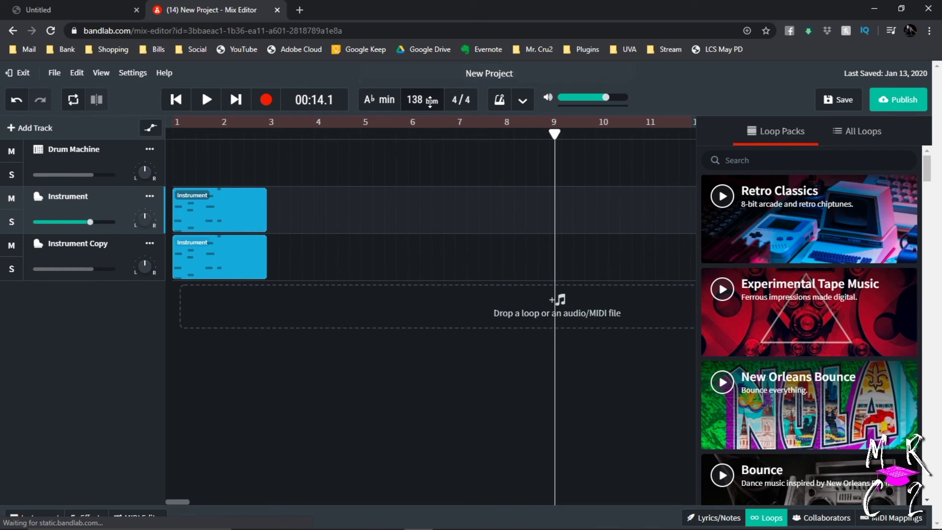
{"action": "mouse_move", "coordinate": [430, 102]}
{"action": "left_mouse_down"}
{"action": "mouse_move", "coordinate": [429, 172]}
{"action": "mouse_move", "coordinate": [429, 72]}
{"action": "mouse_move", "coordinate": [430, 100]}
{"action": "left_mouse_up"}
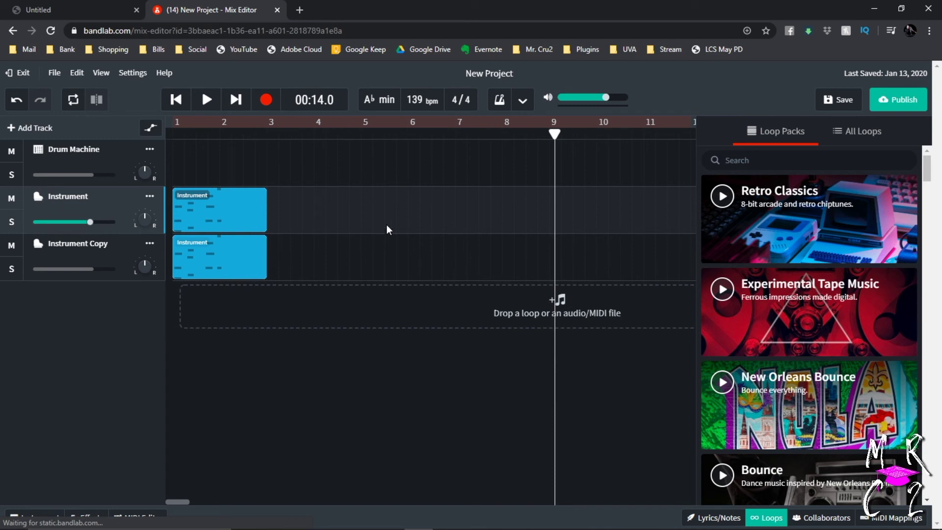
- Change the time signature to 4/1 and set it back to 4/4
{"action": "left_click", "coordinate": [467, 101]}
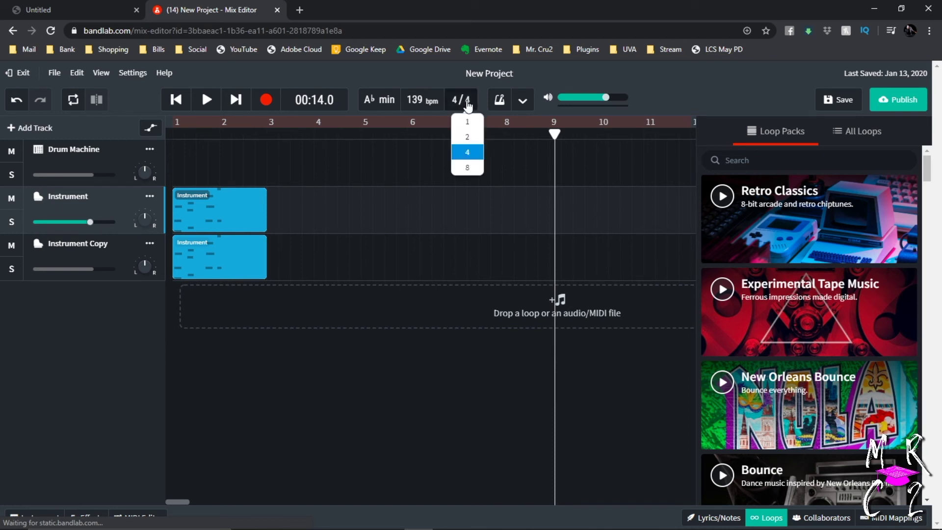
{"action": "left_click", "coordinate": [467, 122]}
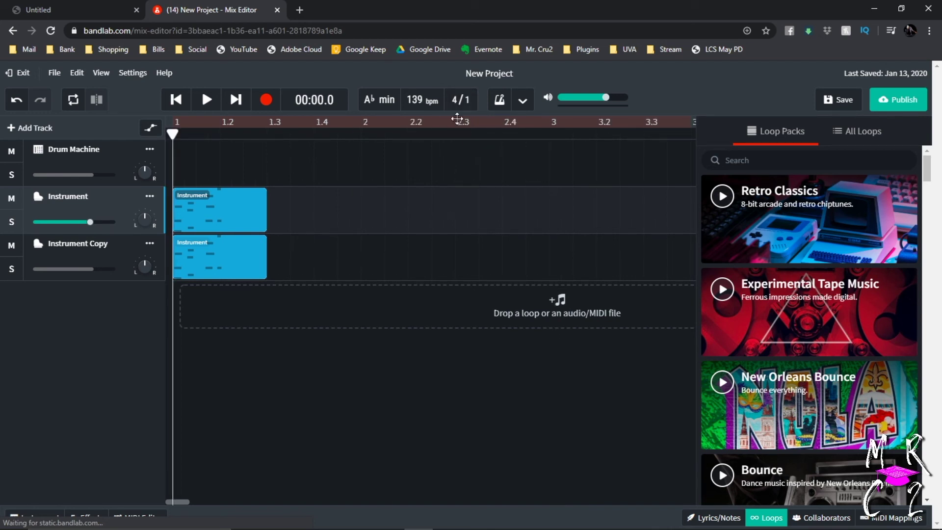
{"action": "left_click", "coordinate": [466, 101]}
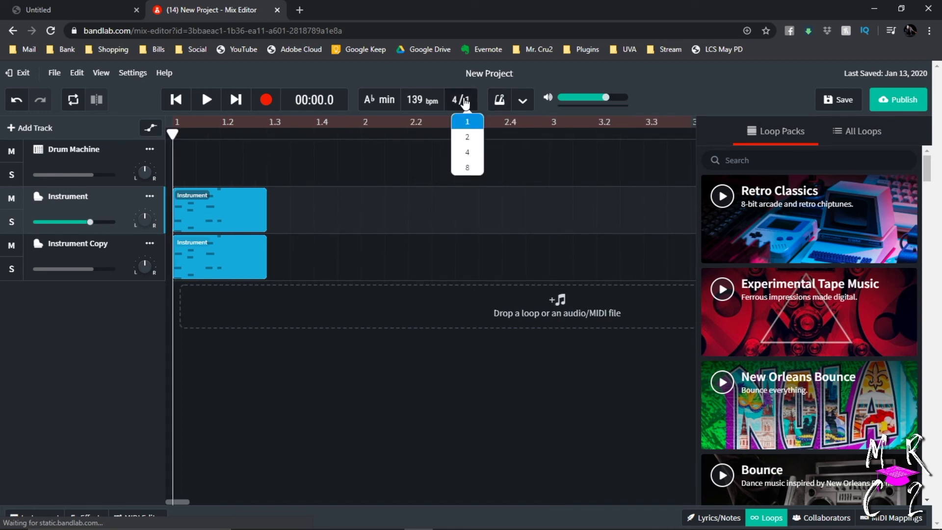
{"action": "left_click", "coordinate": [468, 154]}
{"action": "left_click", "coordinate": [469, 153]}
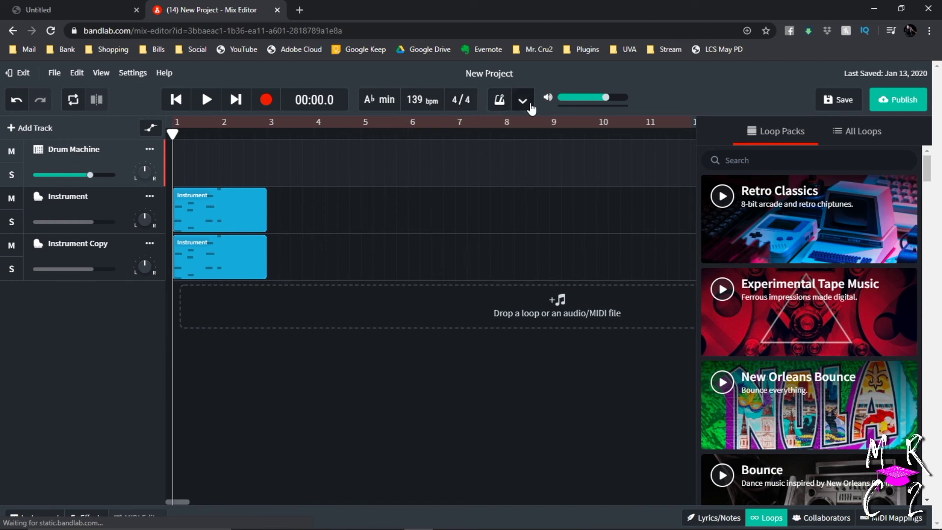
- Close the loop library, then raise the master volume and return it to about +0.0 dB
{"action": "mouse_move", "coordinate": [609, 102]}
{"action": "left_click", "coordinate": [772, 518]}
{"action": "mouse_move", "coordinate": [582, 100]}
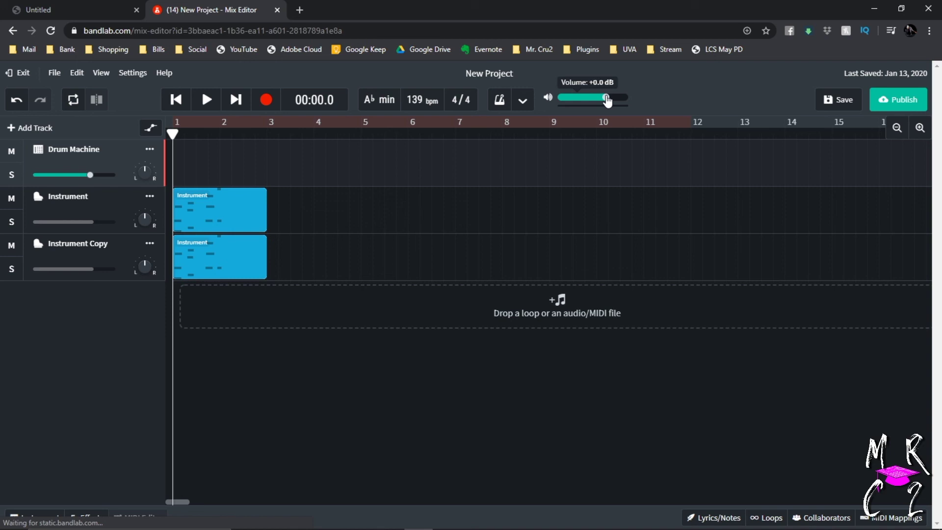
{"action": "left_click_drag", "start_coordinate": [607, 100], "coordinate": [621, 101]}
{"action": "left_click_drag", "start_coordinate": [621, 101], "coordinate": [609, 104]}
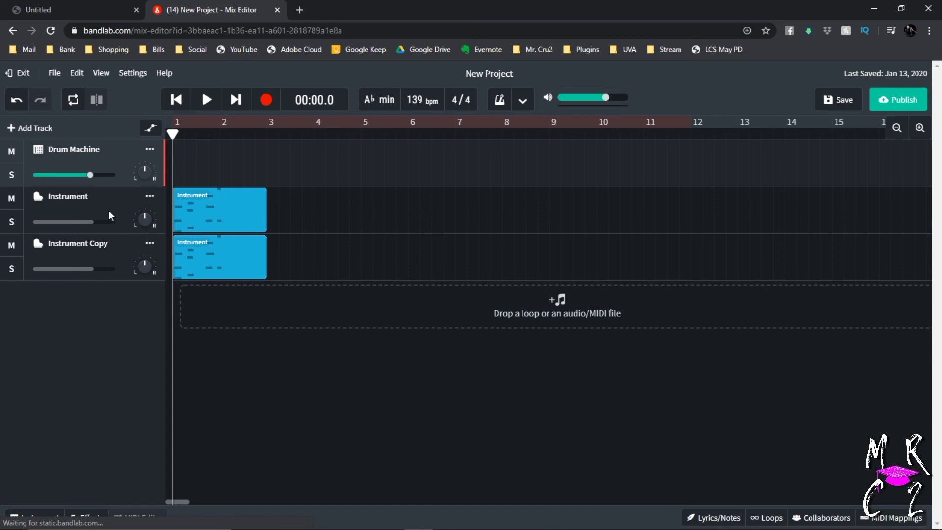
- Lower the volume of the original Instrument track slightly
{"action": "left_click", "coordinate": [92, 225]}
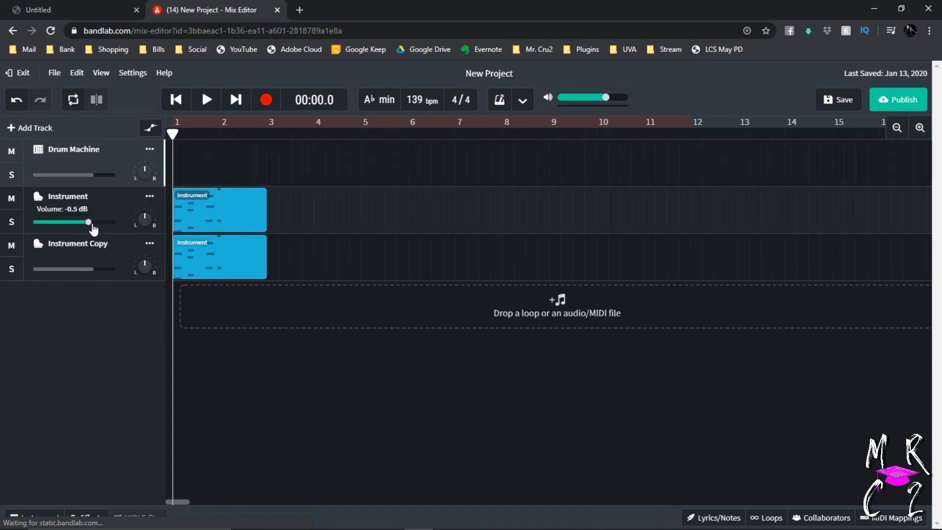
{"action": "left_click_drag", "start_coordinate": [93, 228], "coordinate": [83, 227]}
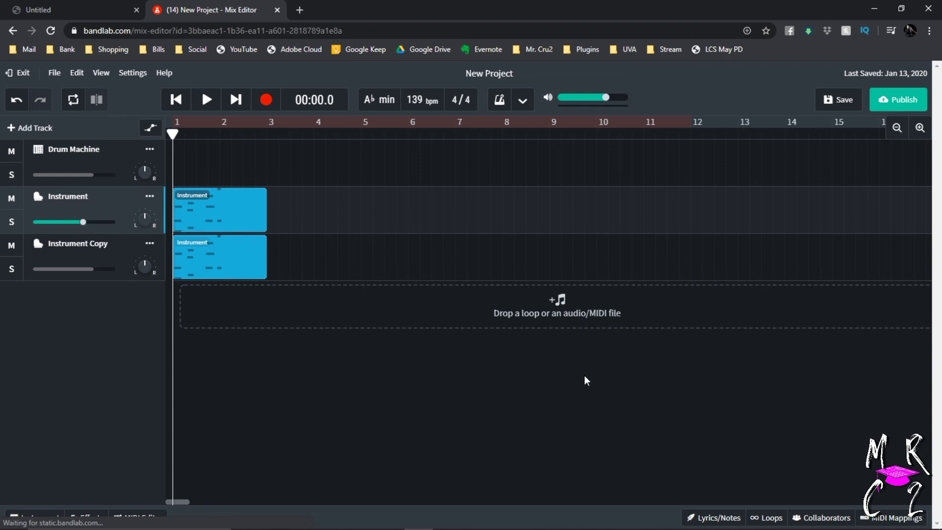